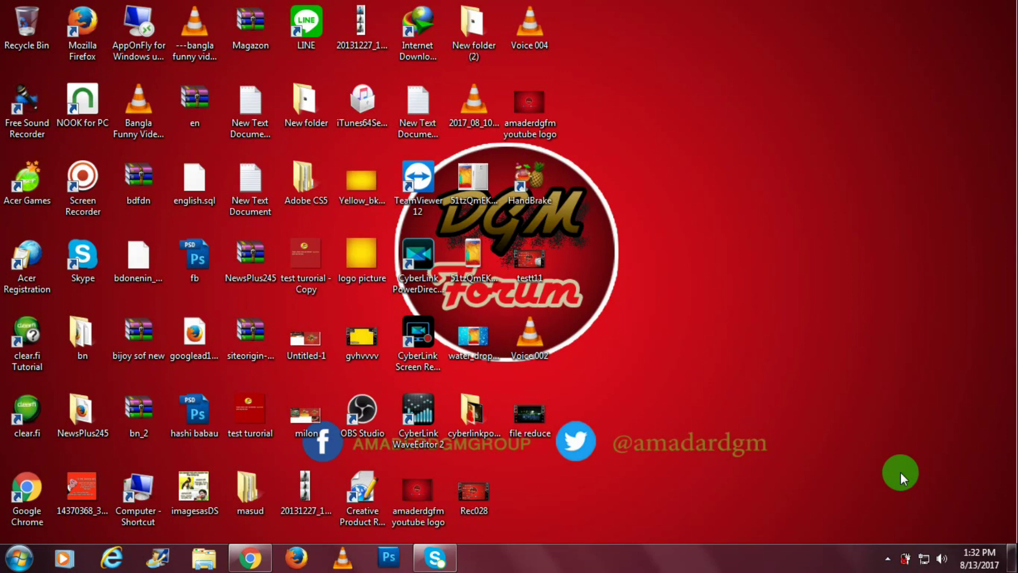
Step: Launch PowerDirector 15 and open the Full Feature Editor with the 16:9 aspect ratio
{"action": "left_click", "coordinate": [409, 261]}
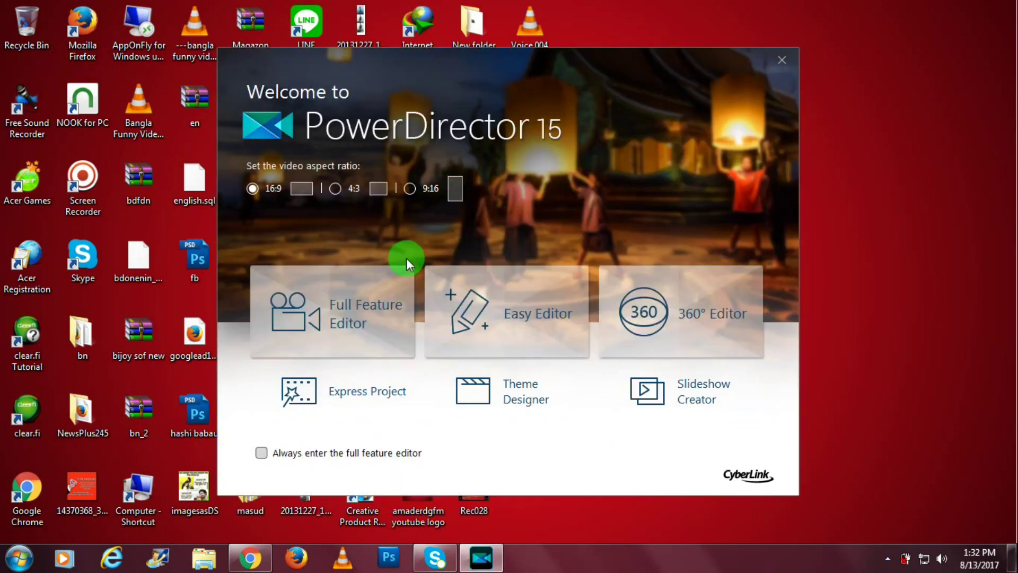
{"action": "left_click", "coordinate": [381, 281]}
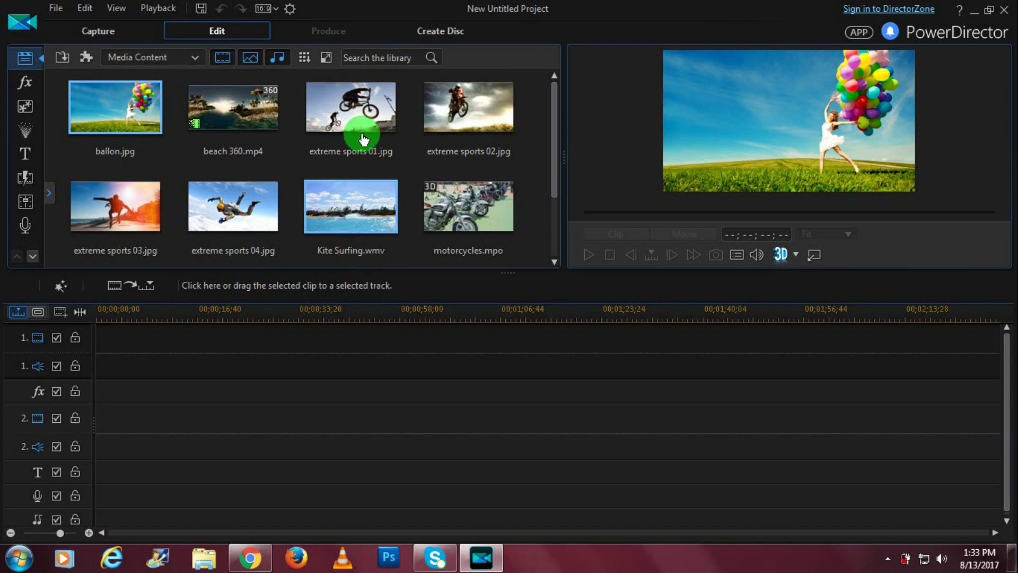
Step: Examine the sample media in the library, selecting items such as ballon.jpg, extreme sports 02.jpg and motorcycles.mpo
{"action": "left_click", "coordinate": [435, 119]}
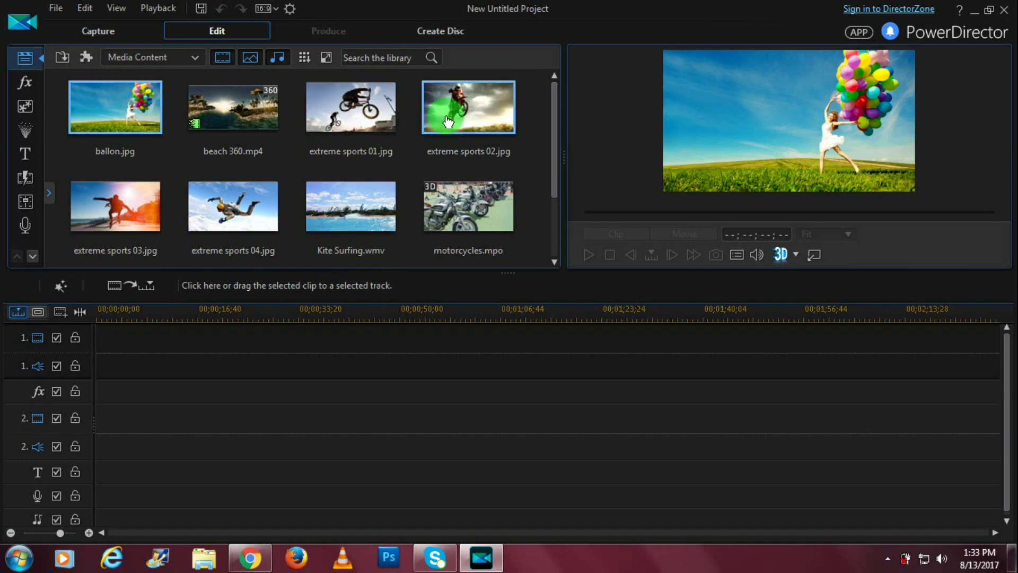
{"action": "left_click", "coordinate": [145, 105]}
{"action": "left_click", "coordinate": [234, 122], "text": "ctrl"}
{"action": "left_click", "coordinate": [336, 117], "text": "shift"}
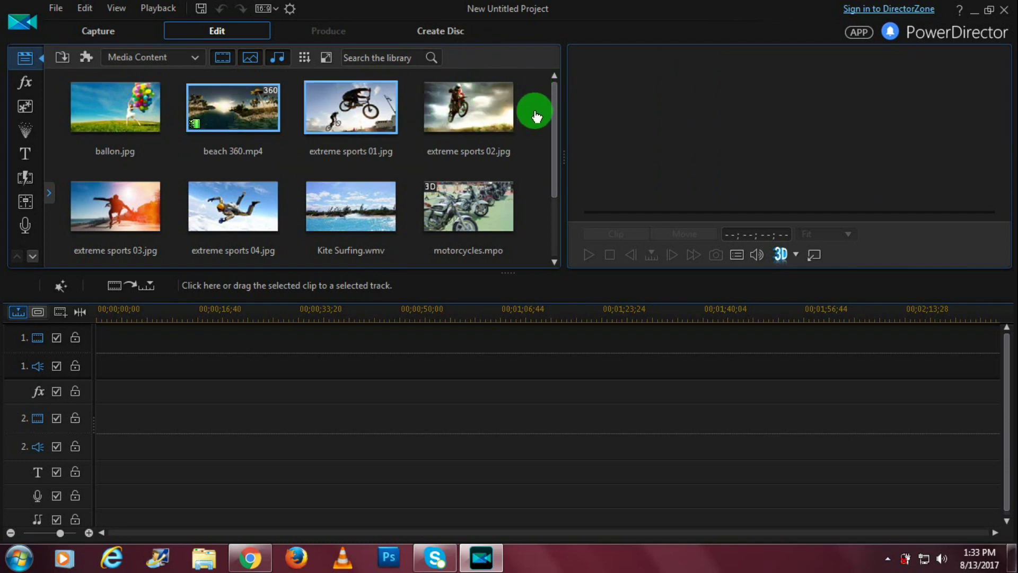
{"action": "left_click", "coordinate": [459, 111], "text": "ctrl"}
{"action": "left_click", "coordinate": [459, 111]}
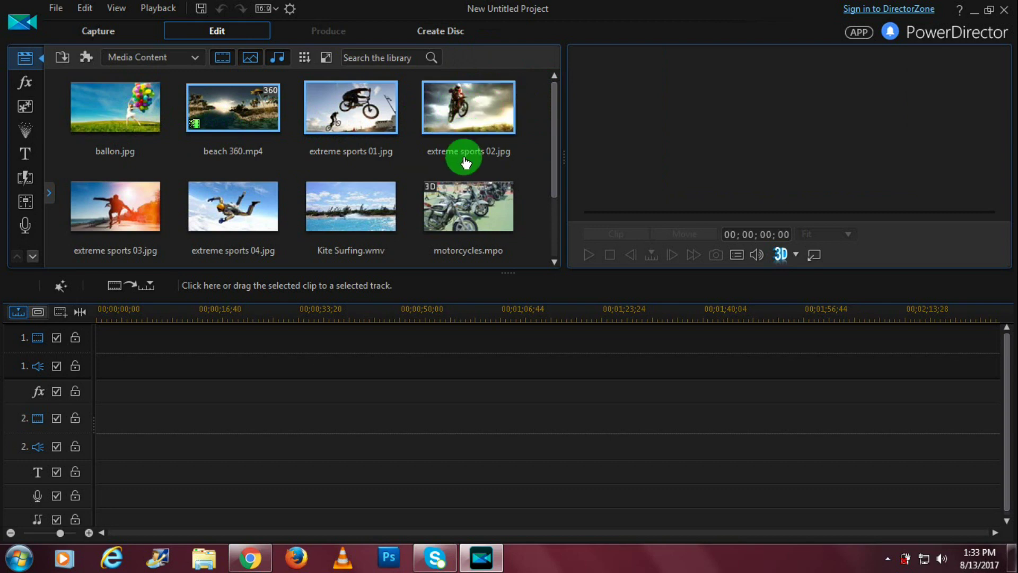
{"action": "left_click", "coordinate": [465, 214]}
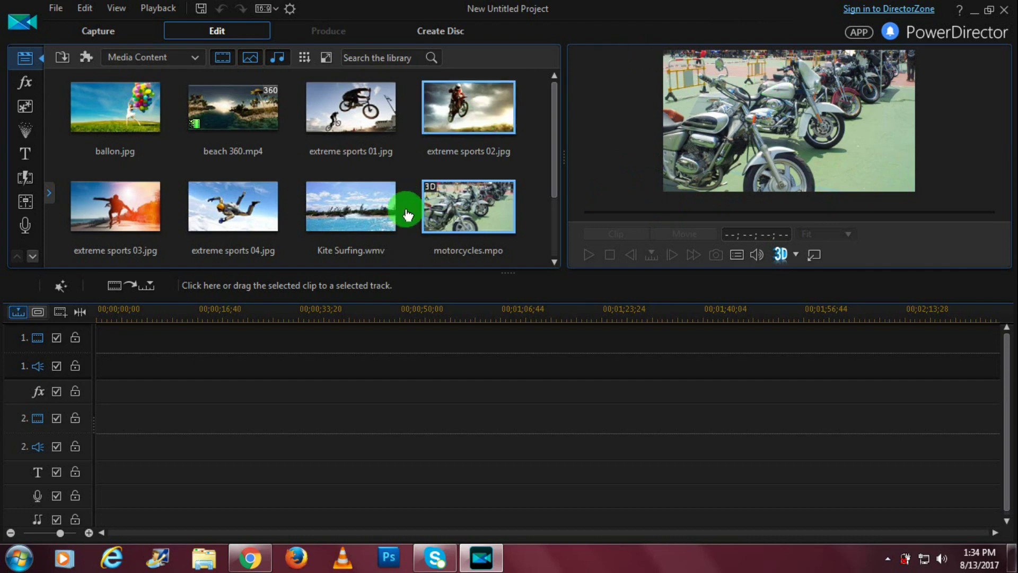
Step: Place Kite Surfing.wmv at the start of video track 1 and enlarge the timeline scale
{"action": "left_click", "coordinate": [378, 214]}
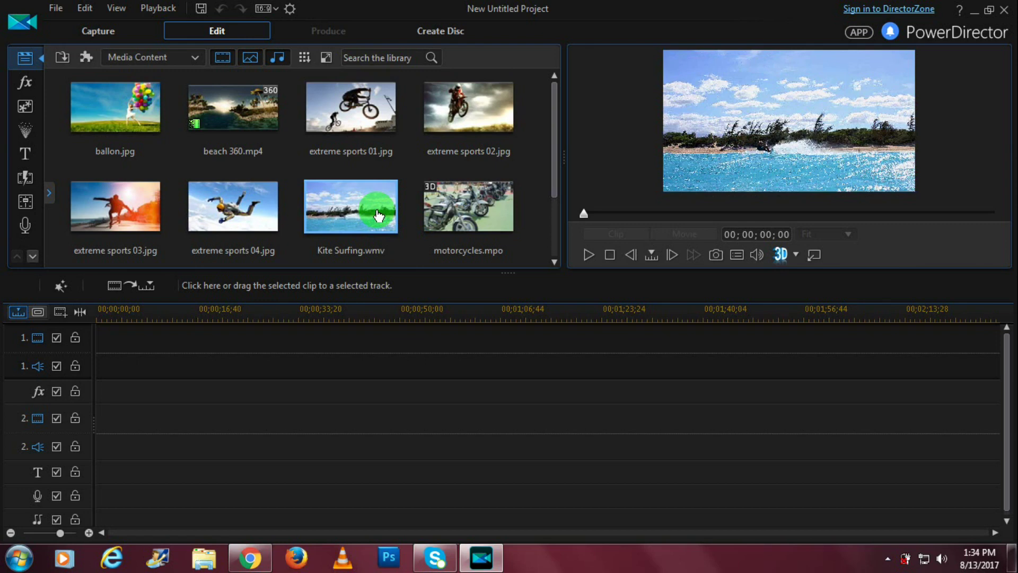
{"action": "left_click_drag", "start_coordinate": [378, 214], "coordinate": [127, 348]}
{"action": "left_click", "coordinate": [222, 346]}
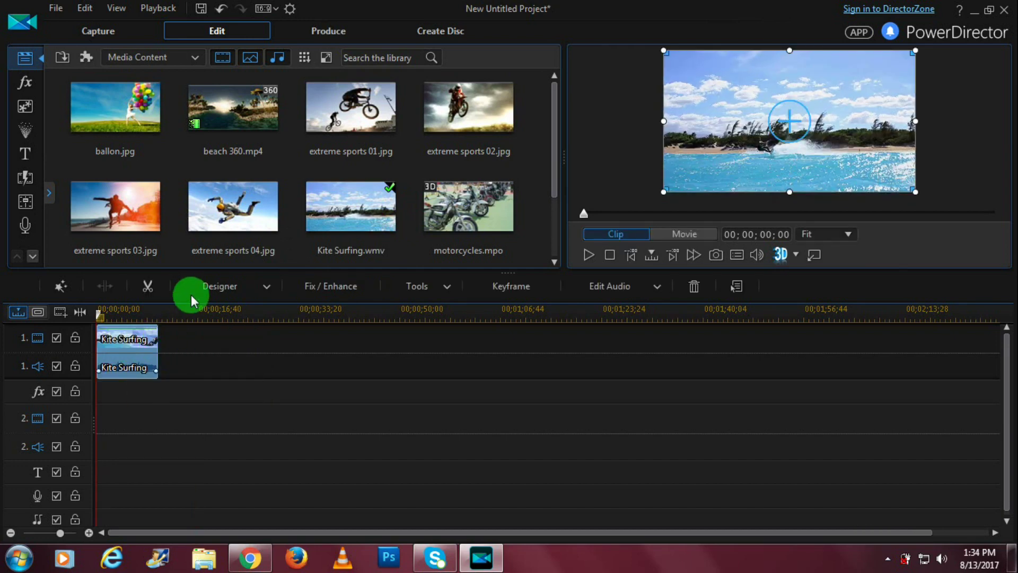
{"action": "left_click_drag", "start_coordinate": [193, 312], "coordinate": [731, 329]}
{"action": "left_click_drag", "start_coordinate": [592, 305], "coordinate": [565, 297]}
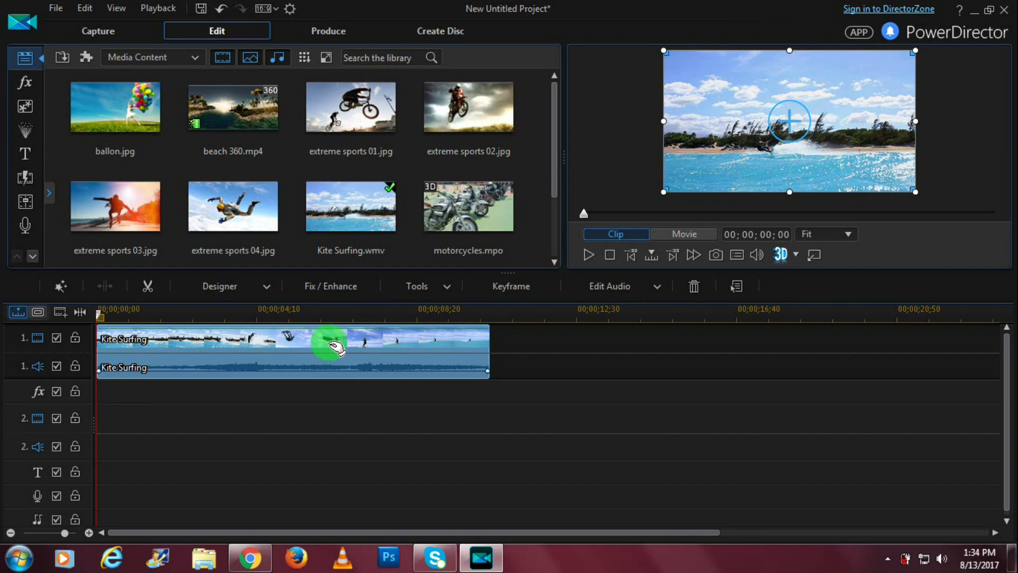
{"action": "left_click", "coordinate": [348, 444]}
{"action": "left_click", "coordinate": [338, 345]}
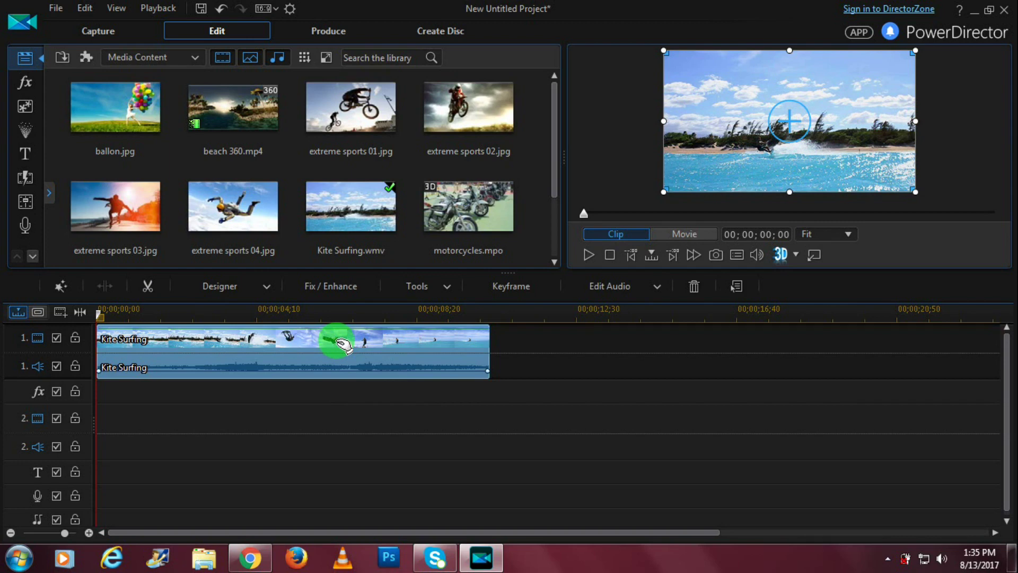
{"action": "left_click", "coordinate": [467, 439]}
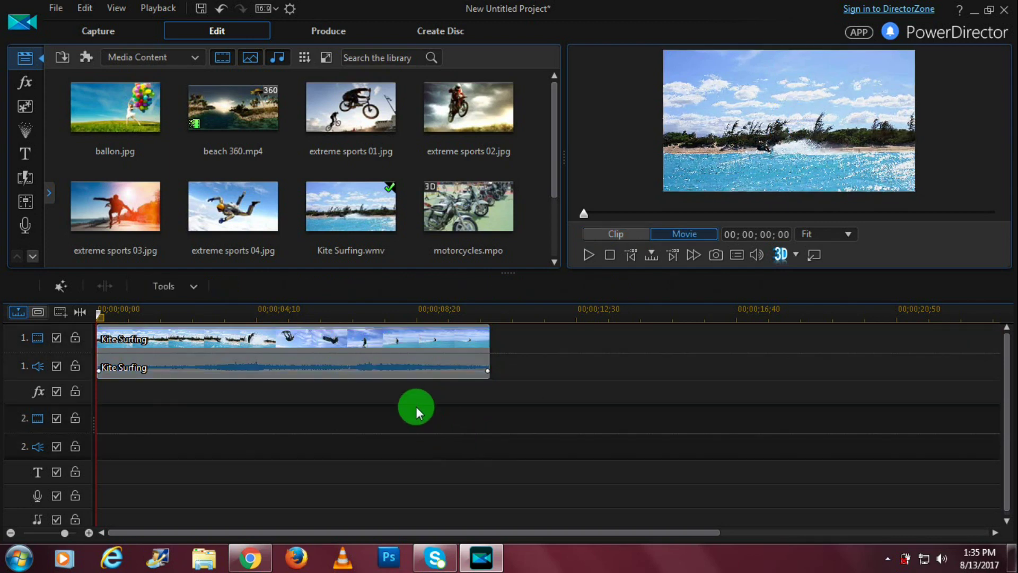
{"action": "left_click", "coordinate": [383, 353]}
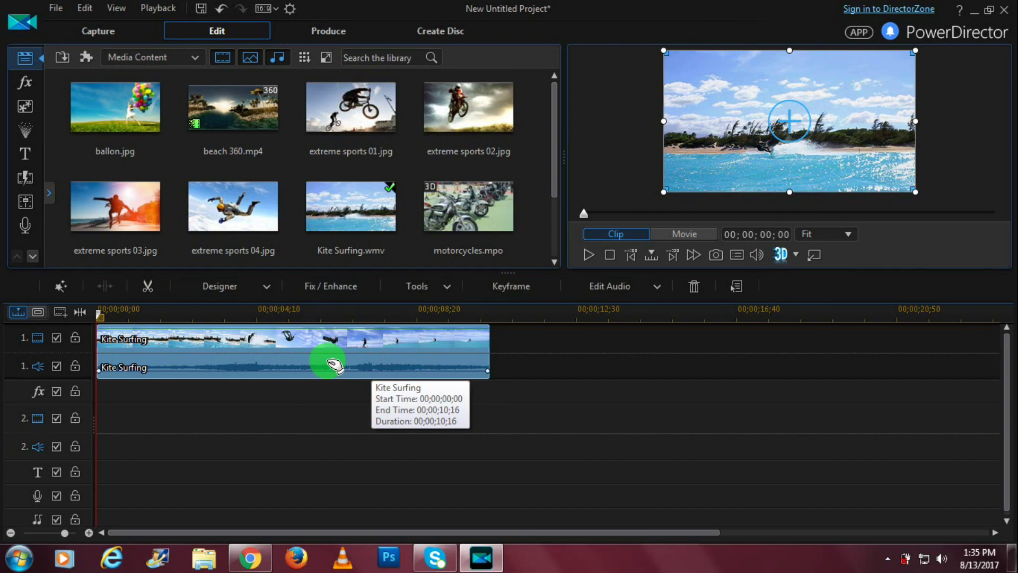
Step: Mute the Kite Surfing clip on track 1
{"action": "right_click", "coordinate": [240, 353]}
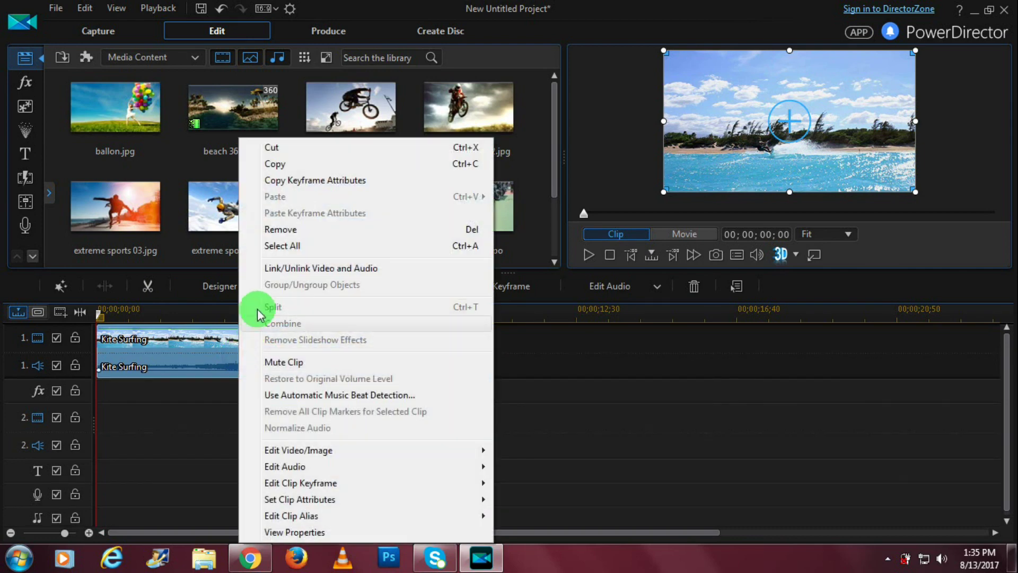
{"action": "left_click", "coordinate": [293, 368]}
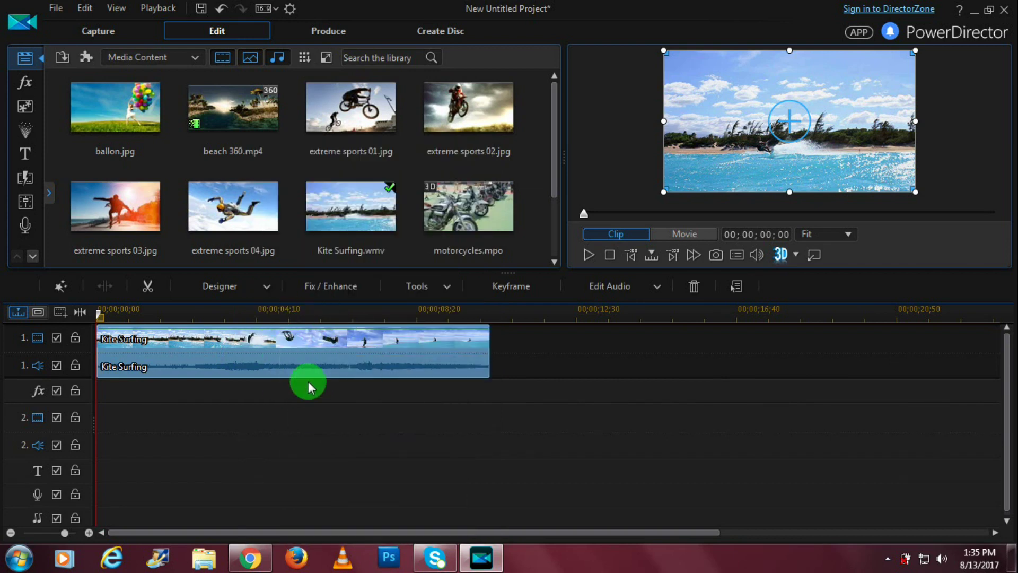
{"action": "left_click", "coordinate": [314, 401]}
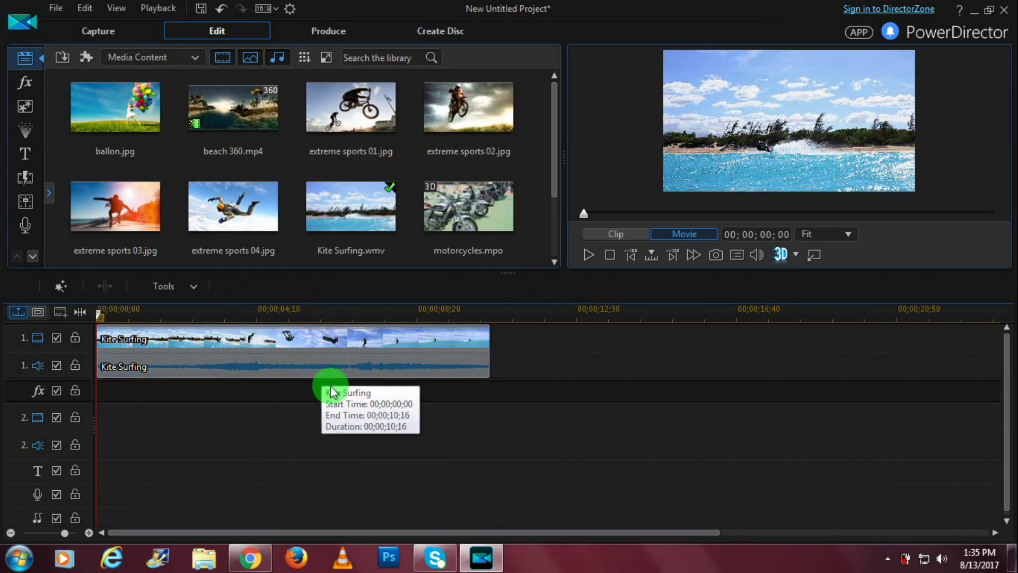
Step: Unmute the Kite Surfing clip on track 1
{"action": "right_click", "coordinate": [303, 358]}
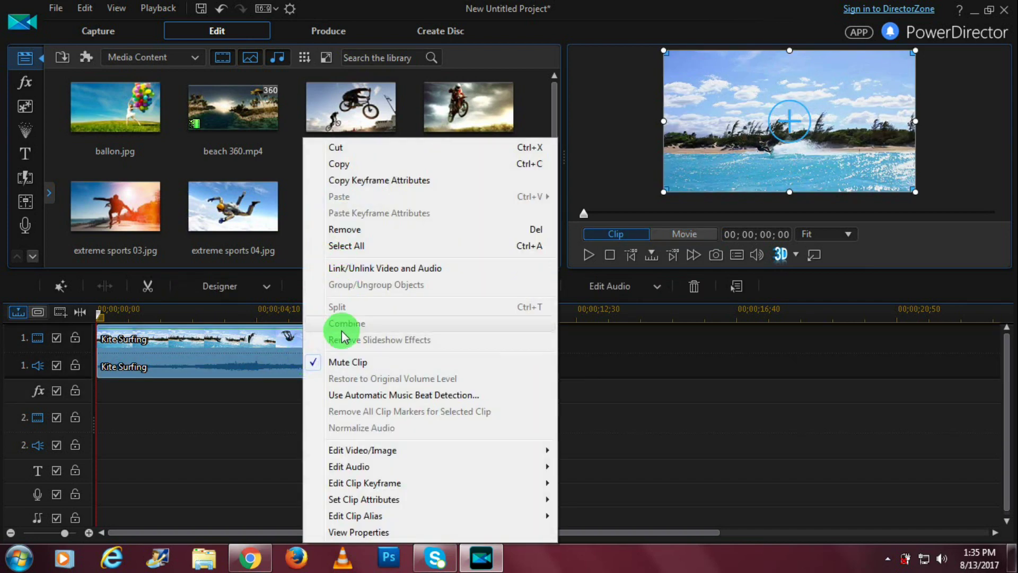
{"action": "left_click", "coordinate": [320, 363]}
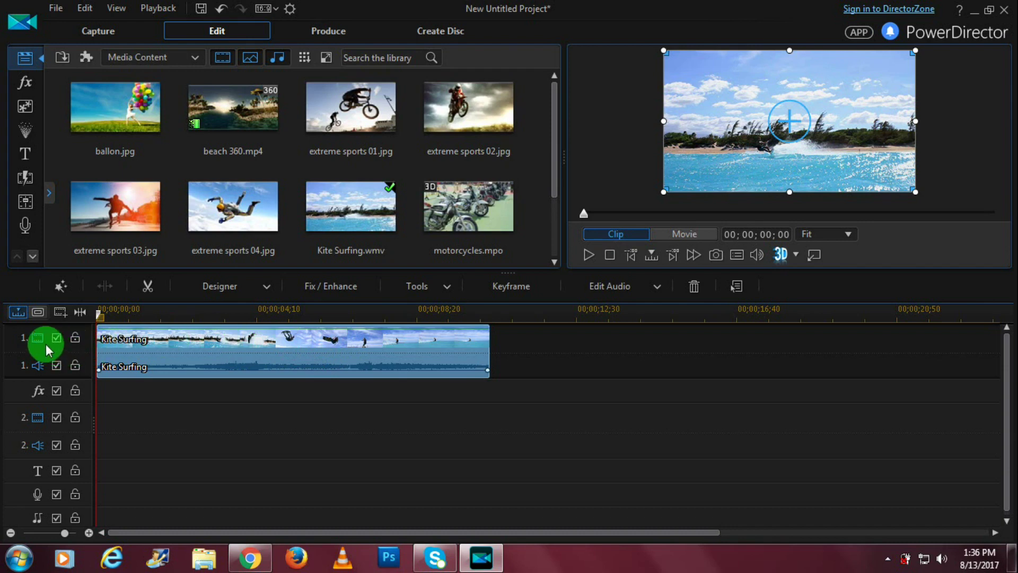
Step: Lock video track 1 and remove the Kite Surfing clip's audio from audio track 1
{"action": "left_click", "coordinate": [76, 337]}
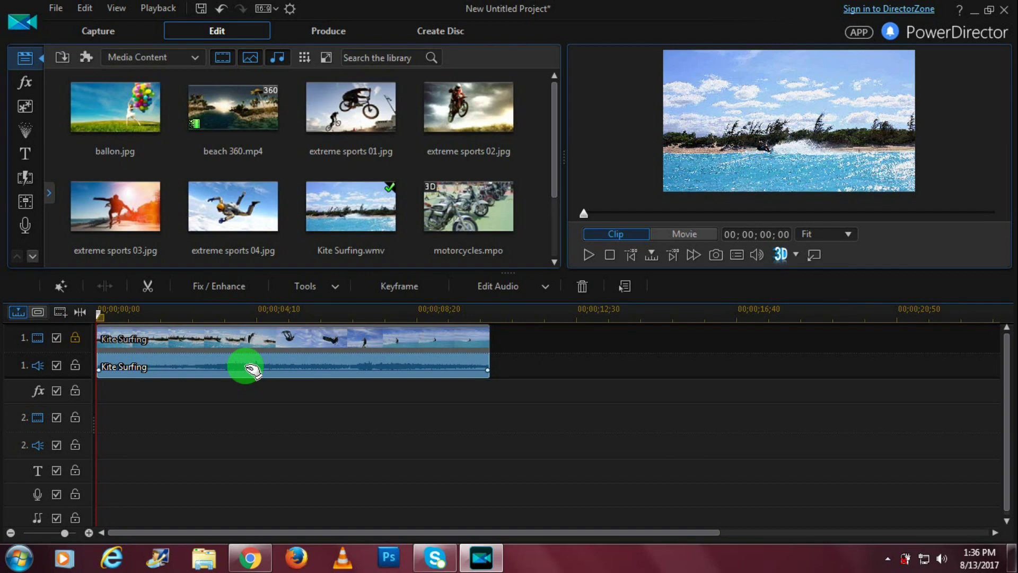
{"action": "right_click", "coordinate": [247, 367]}
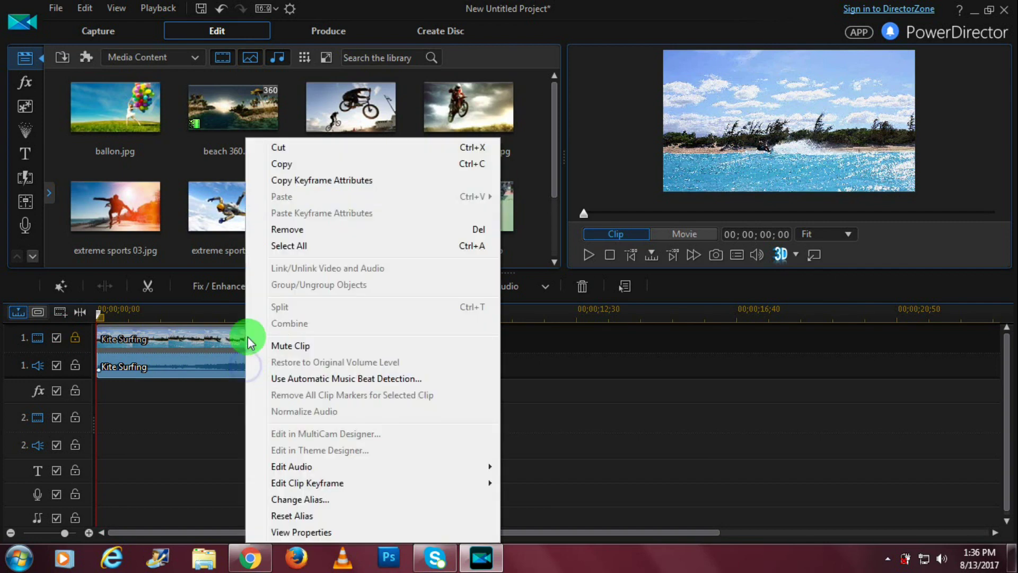
{"action": "left_click", "coordinate": [285, 230]}
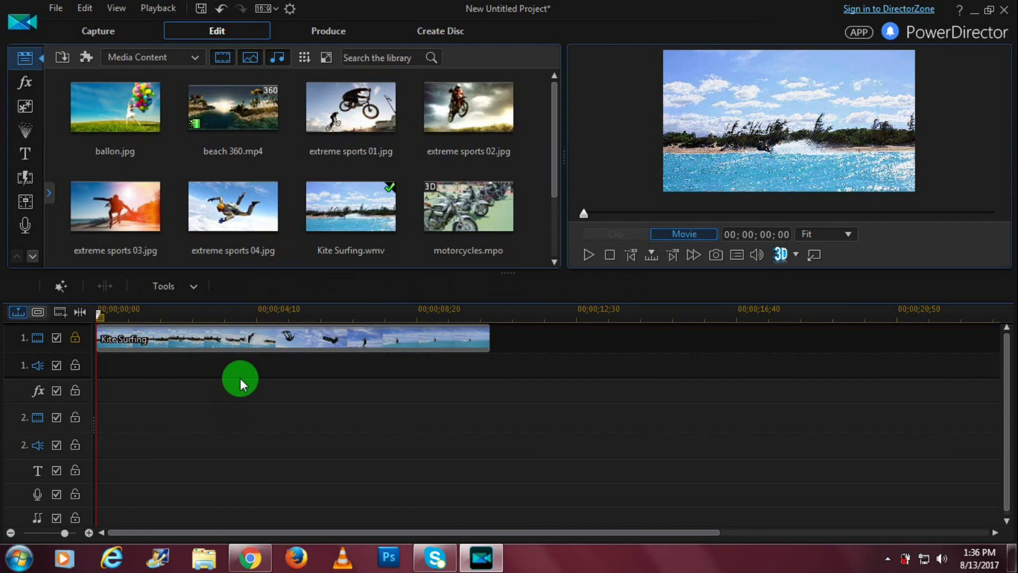
Step: Undo the audio removal and unlock video track 1
{"action": "key", "text": "ctrl+z"}
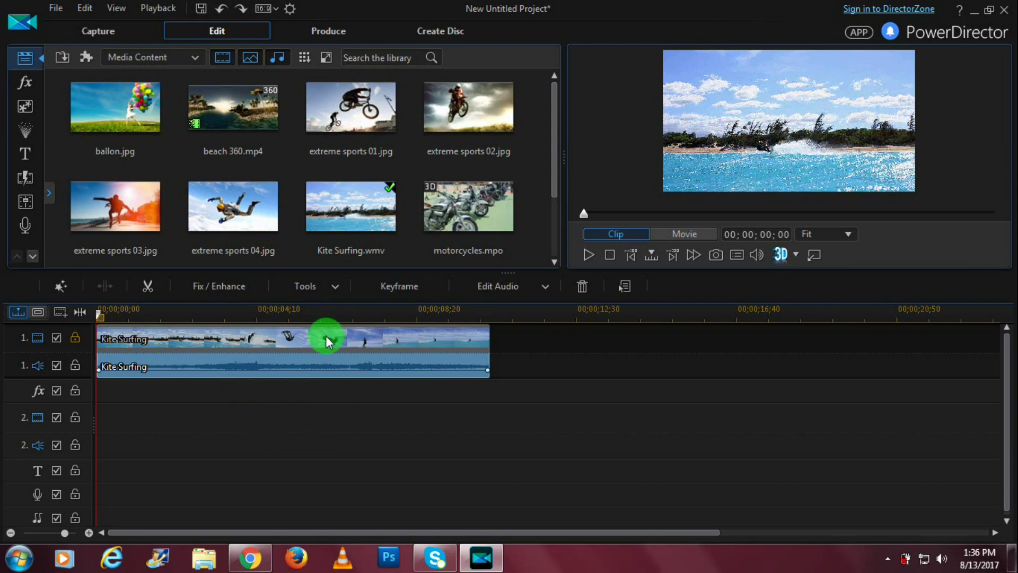
{"action": "left_click", "coordinate": [78, 336]}
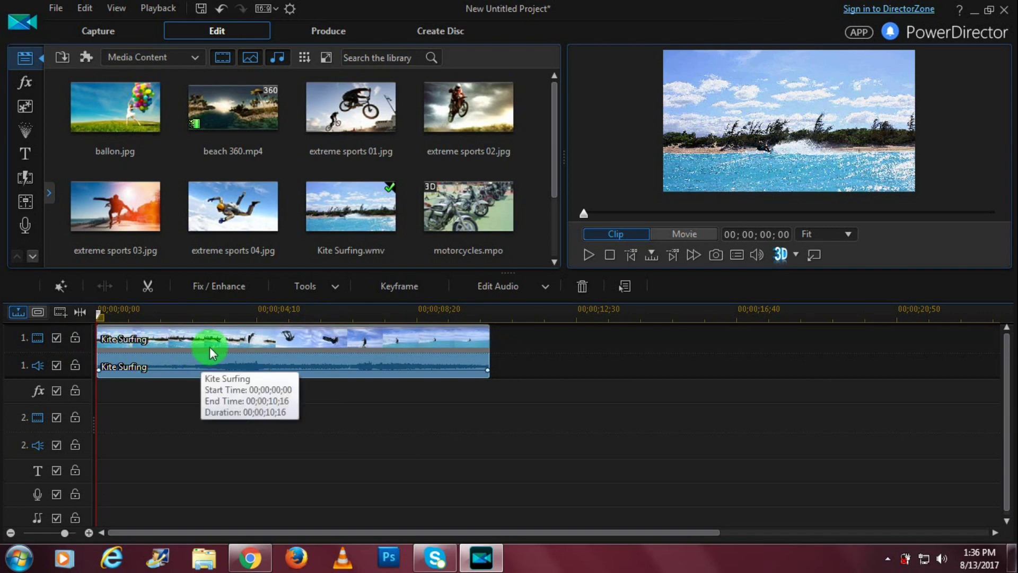
Step: Move the Kite Surfing clip to start at 00;00;00;18 and set the playhead to 00;00;00;15
{"action": "left_click_drag", "start_coordinate": [215, 348], "coordinate": [251, 357]}
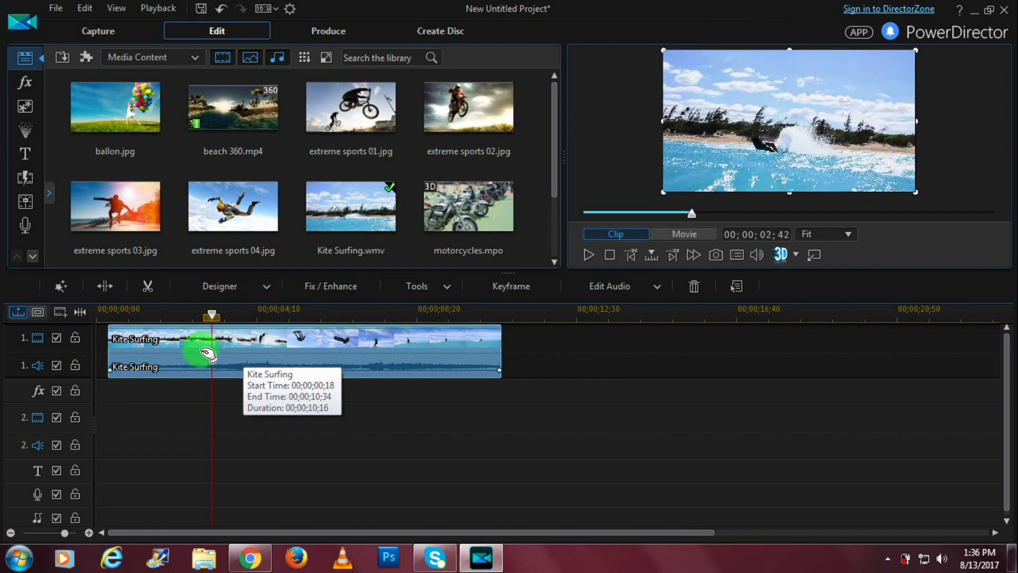
{"action": "left_click", "coordinate": [210, 316]}
{"action": "left_click_drag", "start_coordinate": [209, 316], "coordinate": [104, 313]}
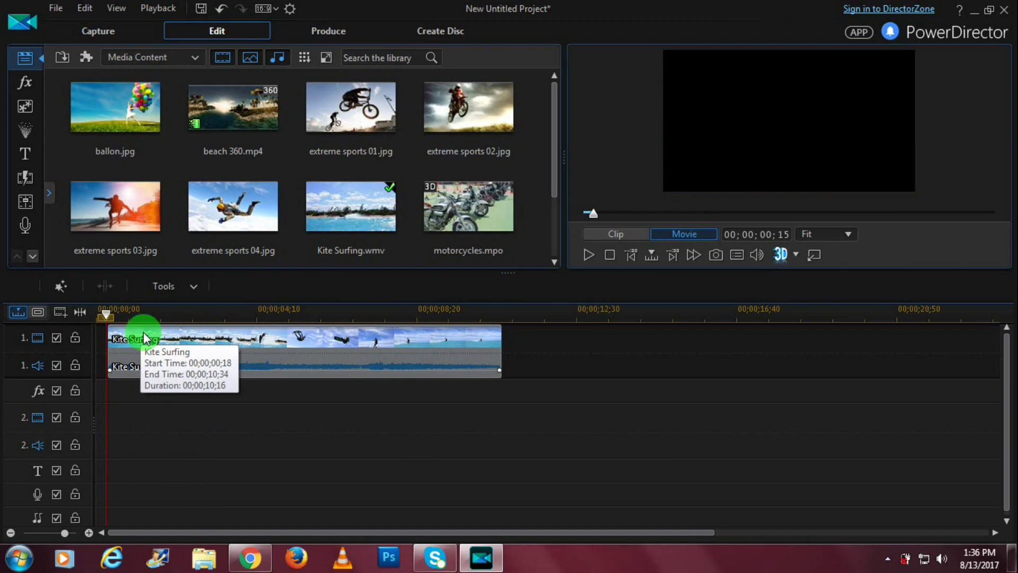
Step: Move the Kite Surfing clip back to the timeline's start and split it at 00;00;00;27
{"action": "left_click_drag", "start_coordinate": [105, 313], "coordinate": [148, 311]}
{"action": "left_click", "coordinate": [205, 337]}
{"action": "left_click_drag", "start_coordinate": [201, 342], "coordinate": [111, 341]}
{"action": "left_click", "coordinate": [135, 345]}
{"action": "left_click", "coordinate": [110, 289]}
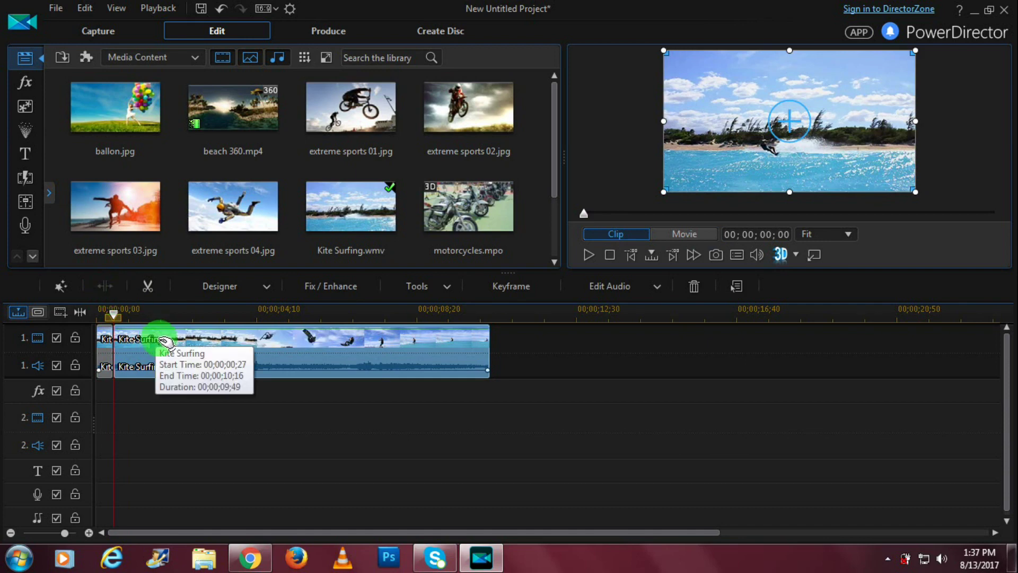
Step: Move the clip's second part to start at 00;00;02;58 and undo both this move and the split
{"action": "left_click_drag", "start_coordinate": [154, 345], "coordinate": [264, 356]}
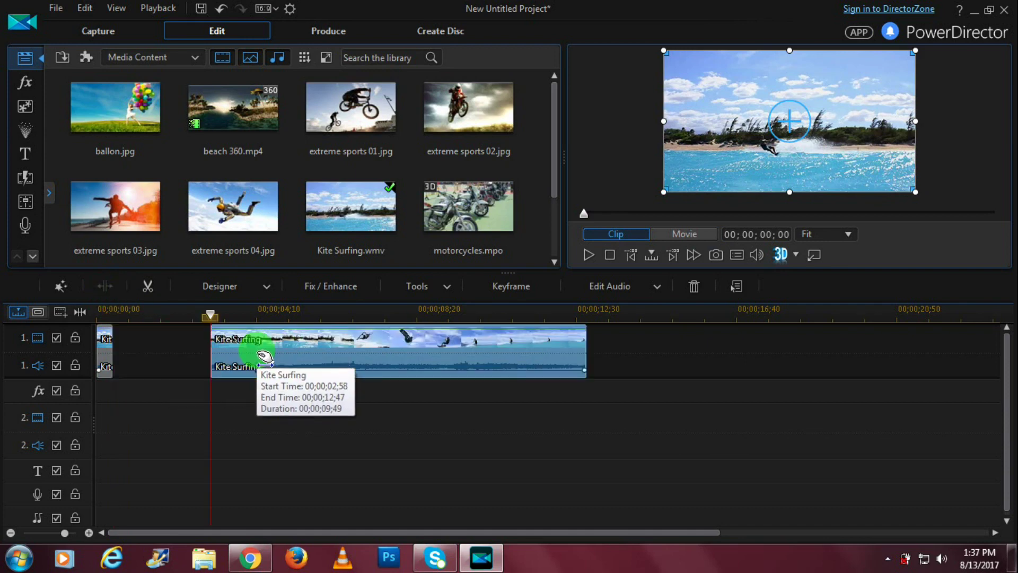
{"action": "left_click", "coordinate": [109, 346]}
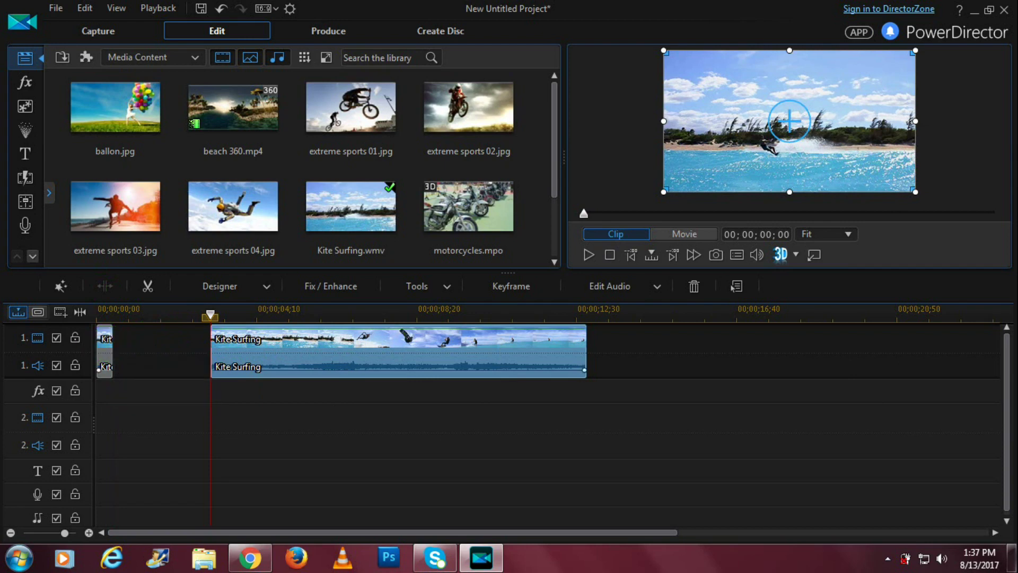
{"action": "key", "text": "ctrl+z"}
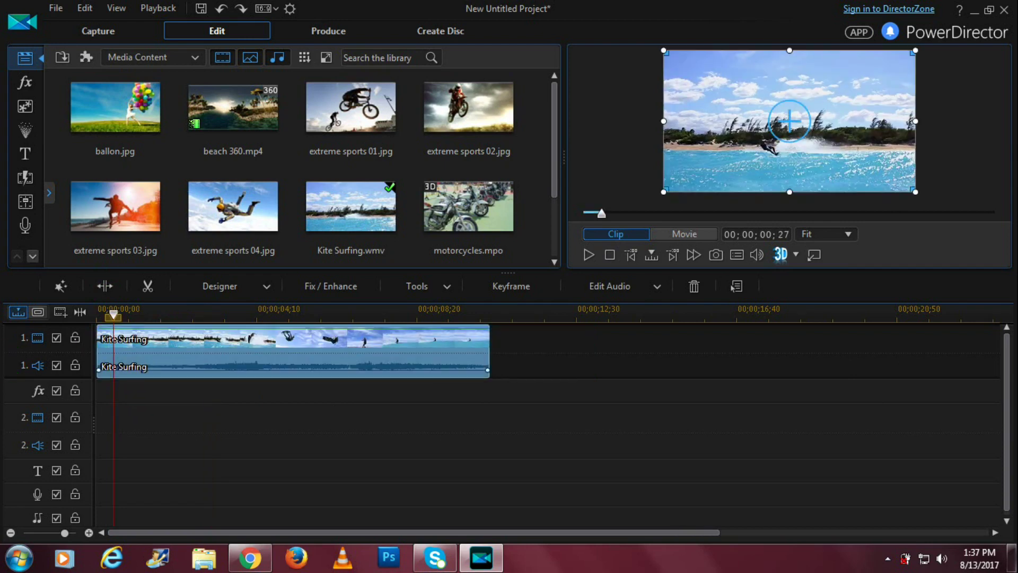
Step: Nudge the Kite Surfing picture four small increments to the right within the video frame
{"action": "key", "text": "Right"}
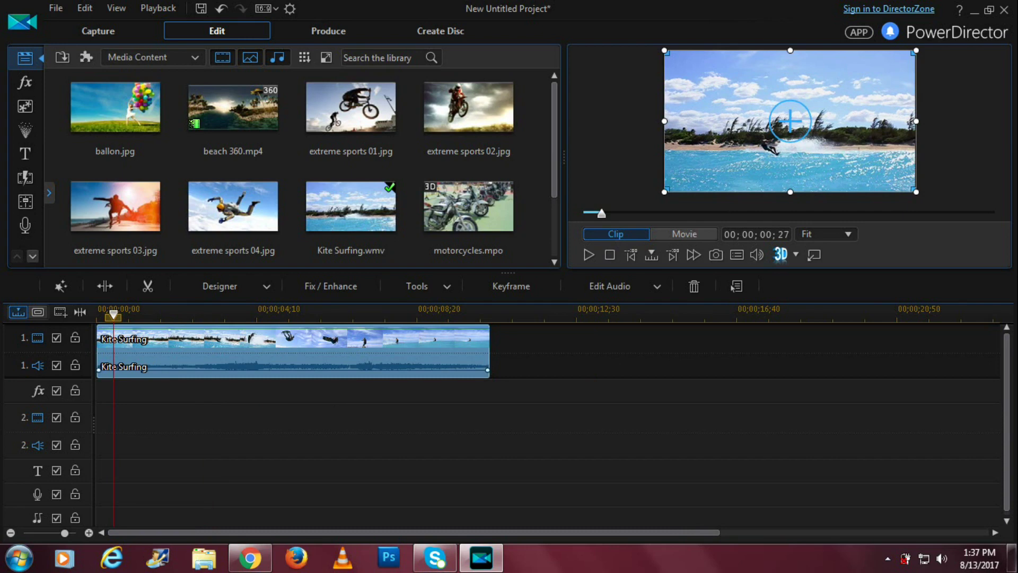
{"action": "key", "text": "Right"}
{"action": "key", "text": "Right"}
{"action": "key", "text": "Right"}
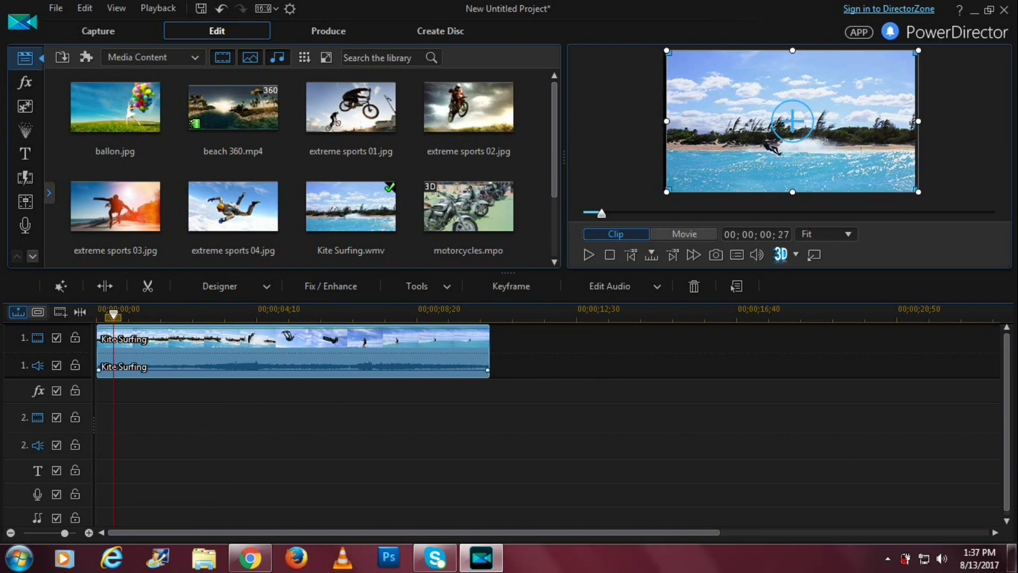
Step: Split the Kite Surfing clip on track 1 at 00;00;03;04
{"action": "left_click", "coordinate": [115, 317]}
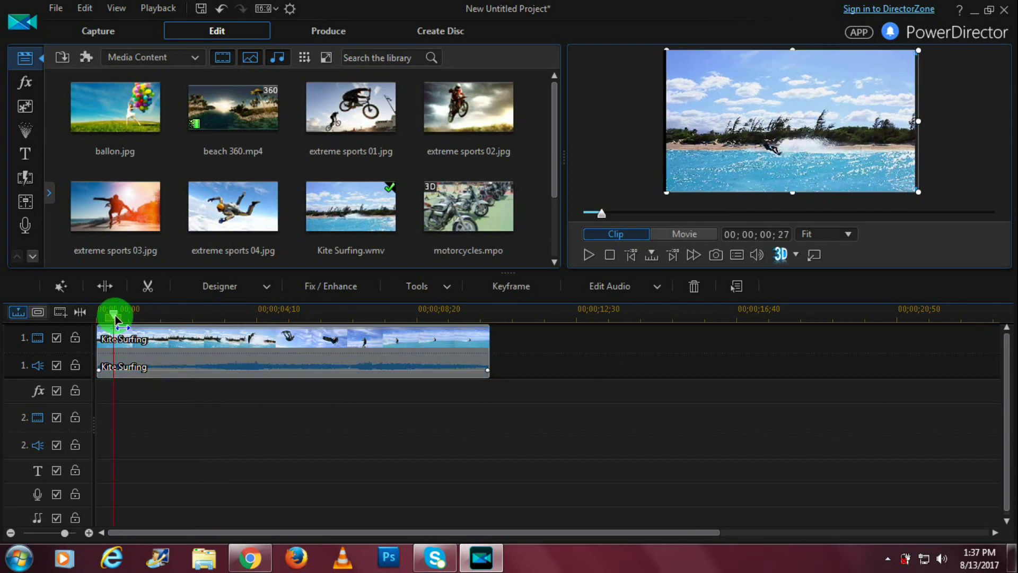
{"action": "left_click_drag", "start_coordinate": [115, 317], "coordinate": [216, 325]}
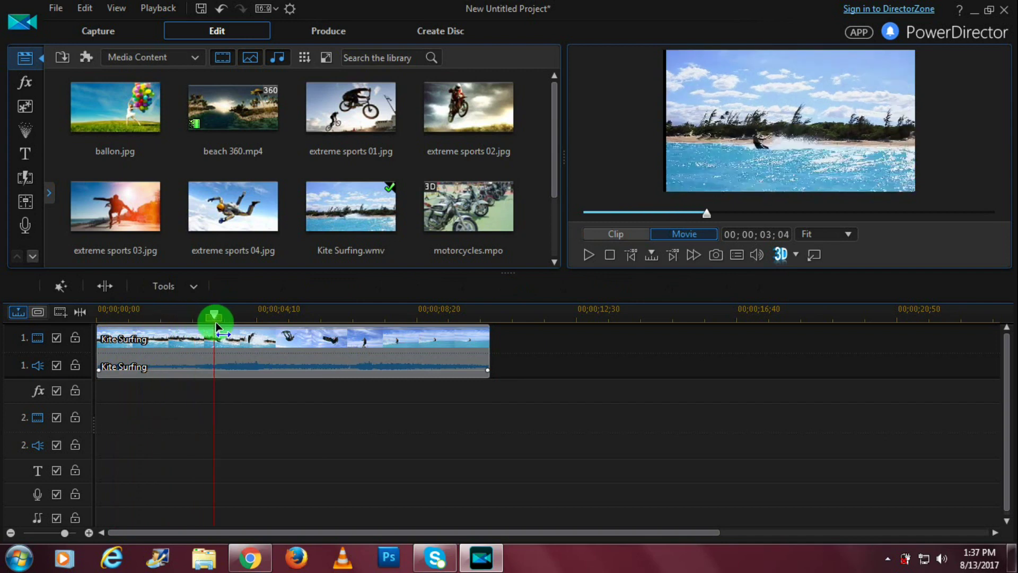
{"action": "left_click", "coordinate": [228, 340]}
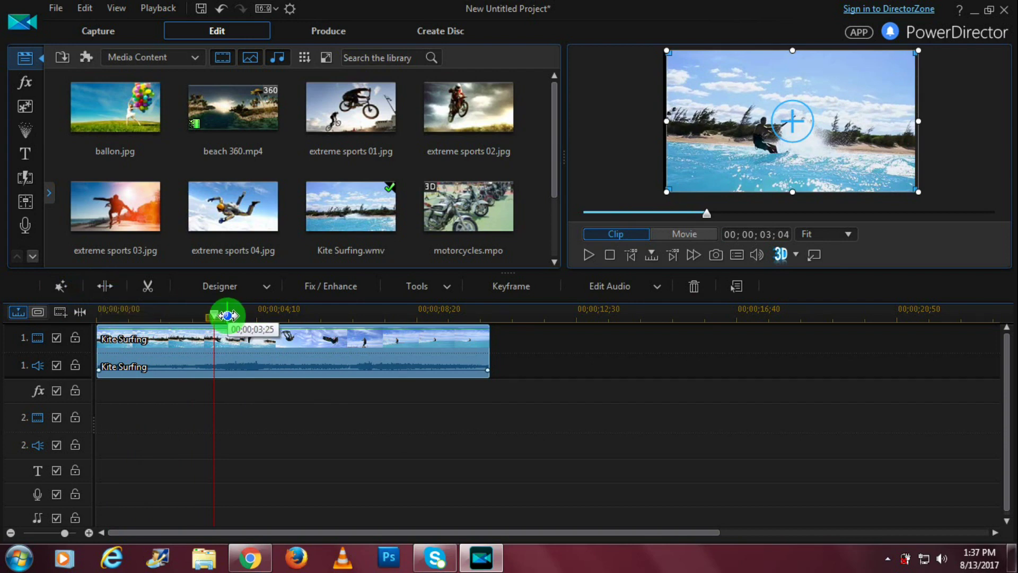
{"action": "left_click", "coordinate": [137, 293]}
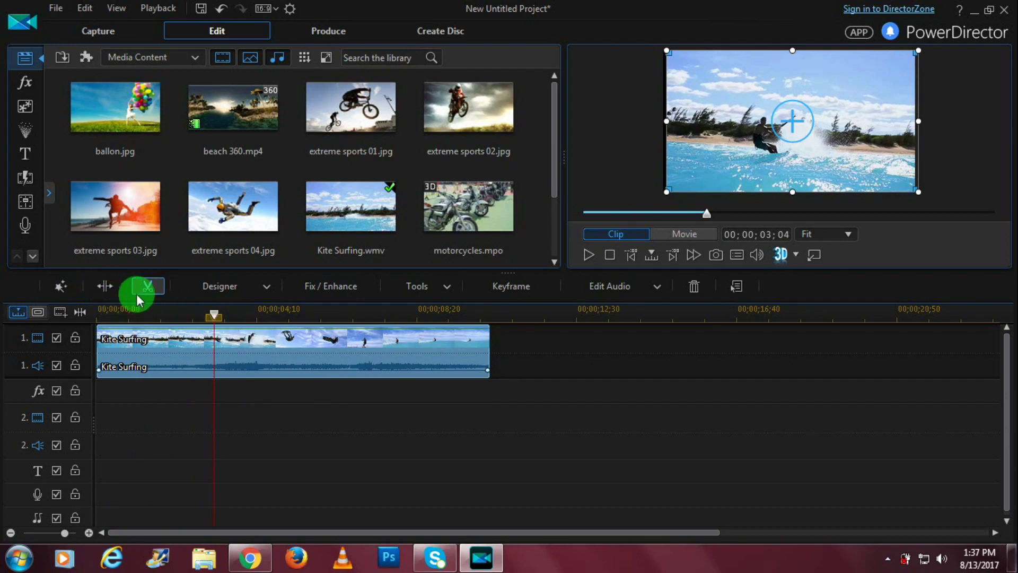
{"action": "left_click", "coordinate": [255, 338]}
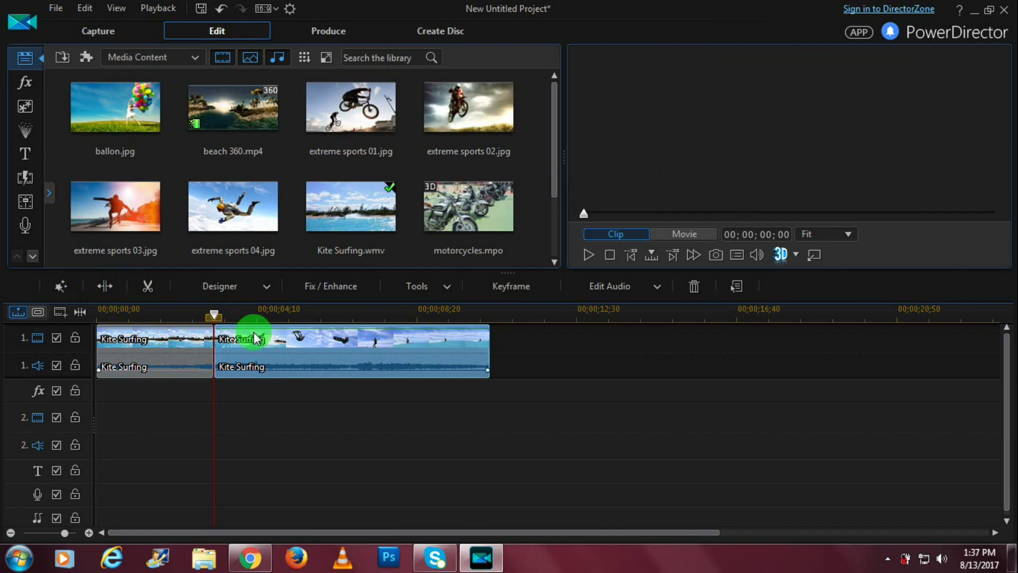
Step: Undo the previous split of the Kite Surfing clip and split the whole clip at 00;00;00;49
{"action": "mouse_move", "coordinate": [254, 337]}
{"action": "left_mouse_down"}
{"action": "mouse_move", "coordinate": [366, 344]}
{"action": "mouse_move", "coordinate": [268, 345]}
{"action": "left_mouse_up"}
{"action": "left_click_drag", "start_coordinate": [215, 313], "coordinate": [131, 321]}
{"action": "left_click", "coordinate": [130, 321]}
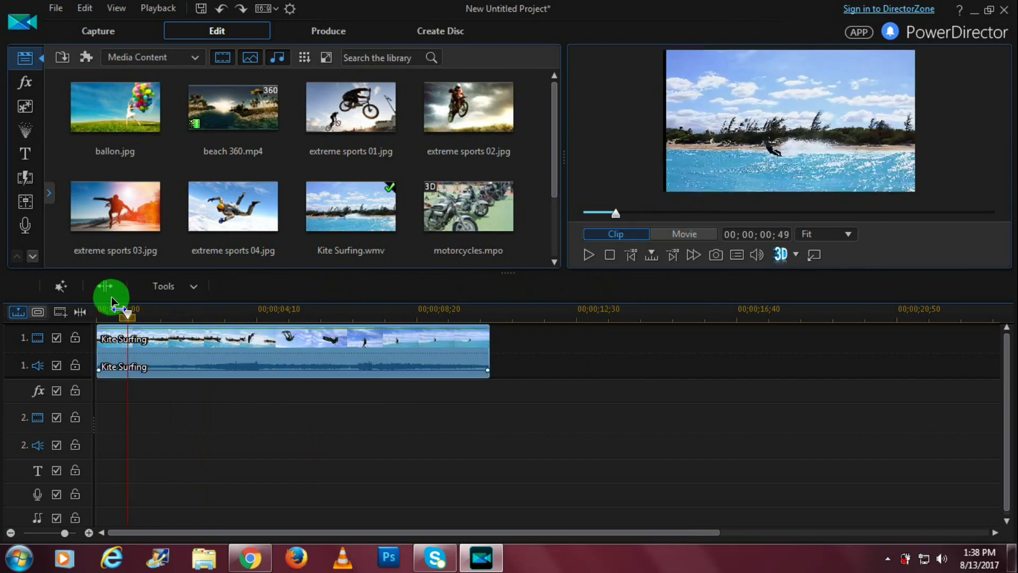
{"action": "left_click", "coordinate": [108, 288]}
Step: Split the longer Kite Surfing piece near its end at 00;00;09;25
{"action": "left_click_drag", "start_coordinate": [129, 313], "coordinate": [454, 334]}
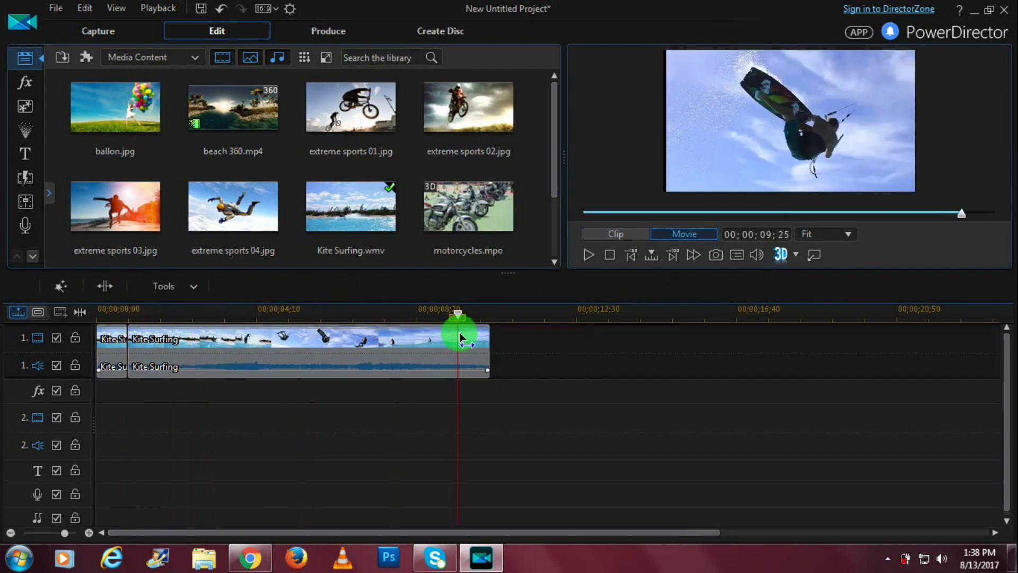
{"action": "left_click", "coordinate": [465, 332]}
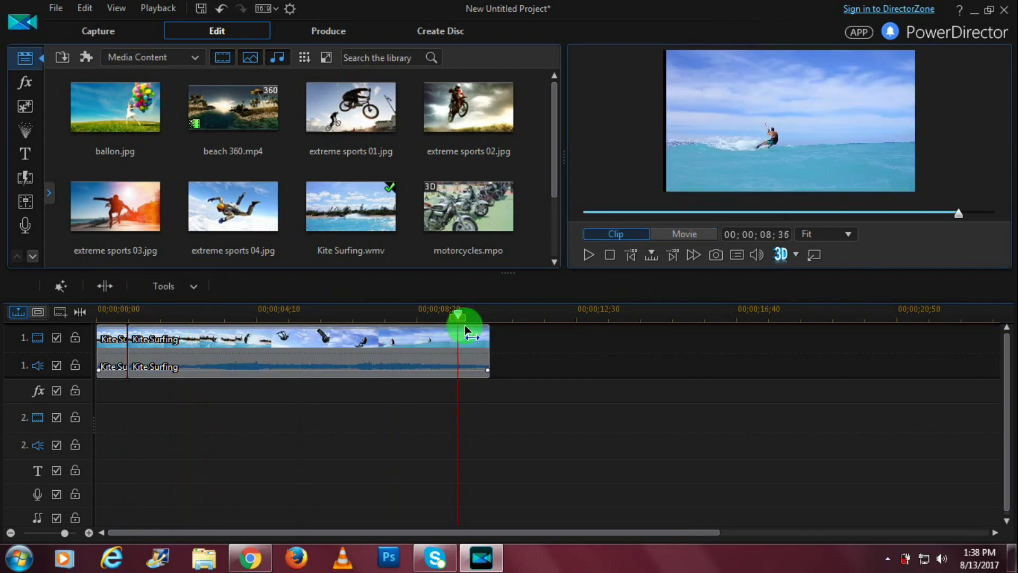
{"action": "left_click", "coordinate": [113, 286]}
{"action": "left_click", "coordinate": [244, 322]}
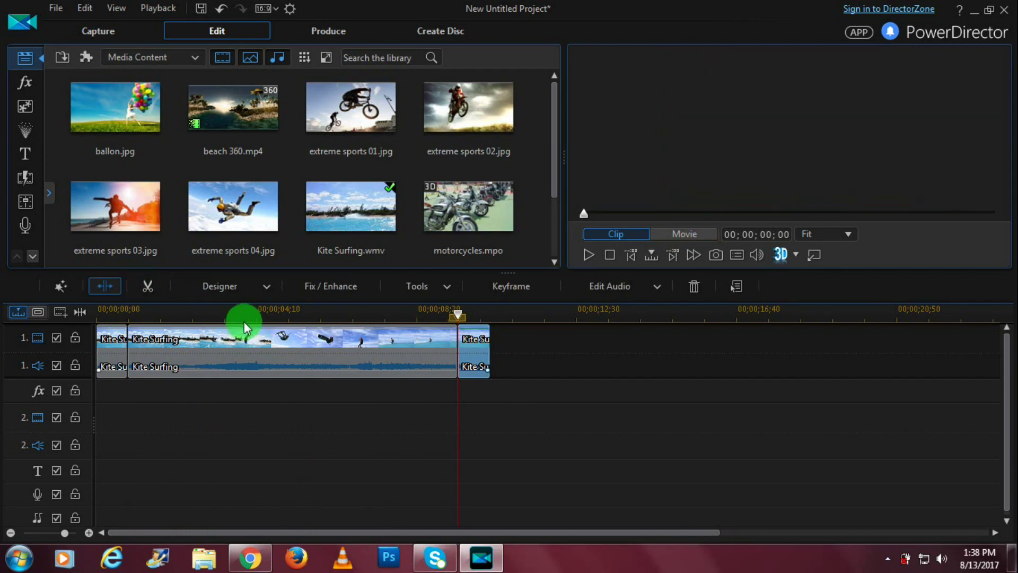
Step: Remove the first Kite Surfing piece with the Remove and Leave Gap option, and undo the removal
{"action": "left_click", "coordinate": [110, 342]}
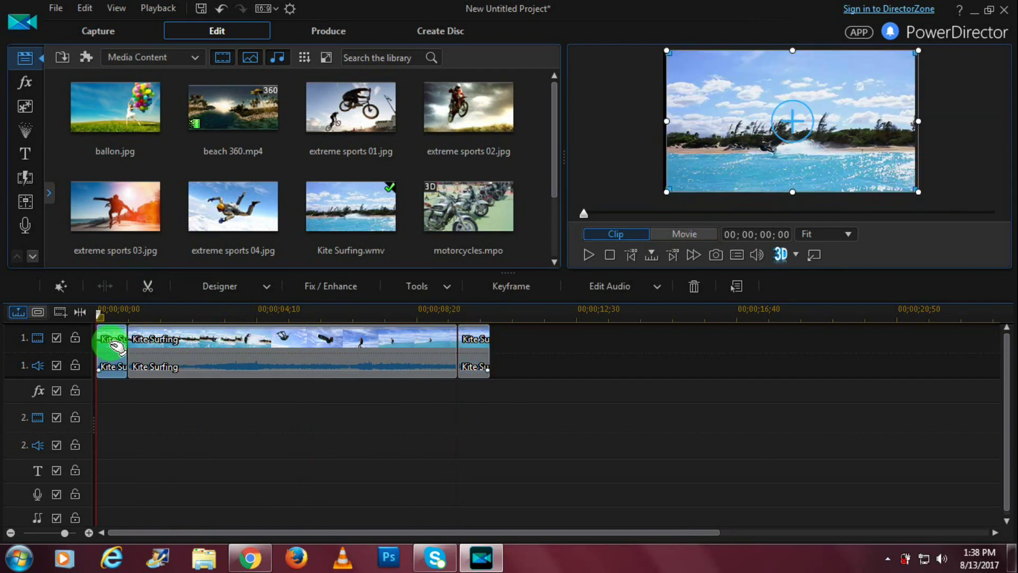
{"action": "key", "text": "Delete"}
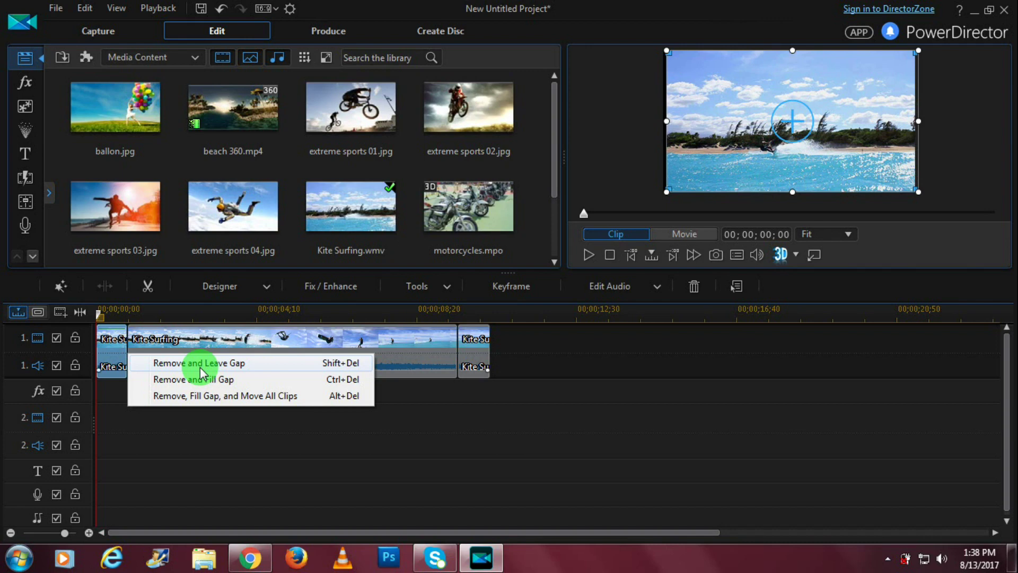
{"action": "left_click", "coordinate": [199, 366]}
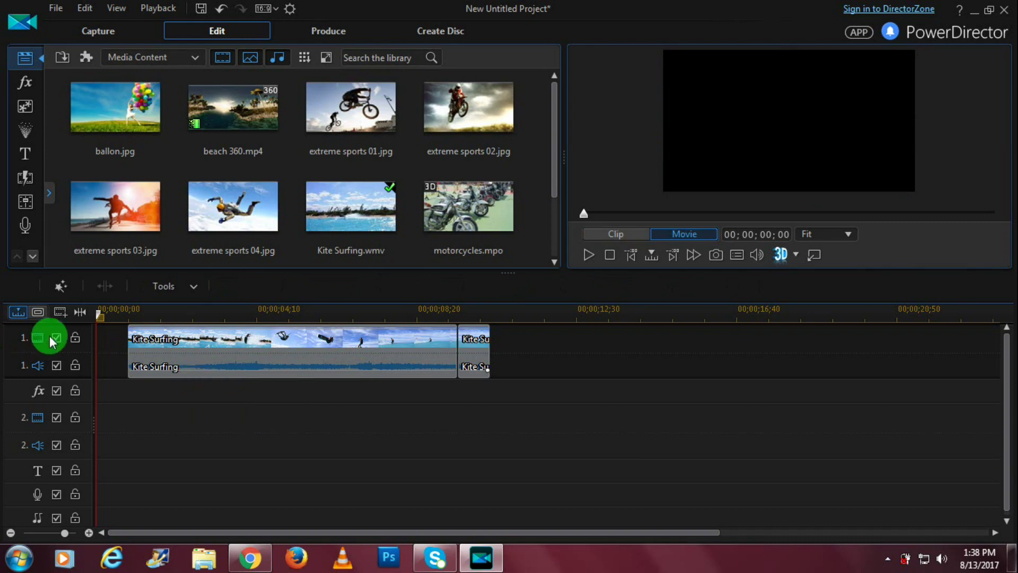
{"action": "mouse_move", "coordinate": [108, 336]}
{"action": "left_mouse_down"}
{"action": "mouse_move", "coordinate": [113, 357]}
{"action": "mouse_move", "coordinate": [101, 329]}
{"action": "left_mouse_up"}
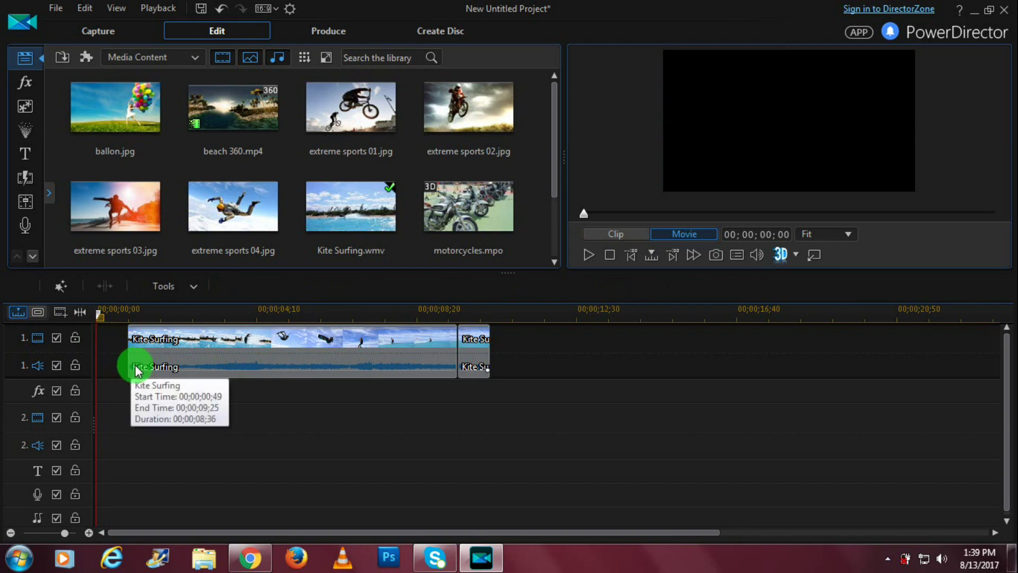
{"action": "key", "text": "ctrl+z"}
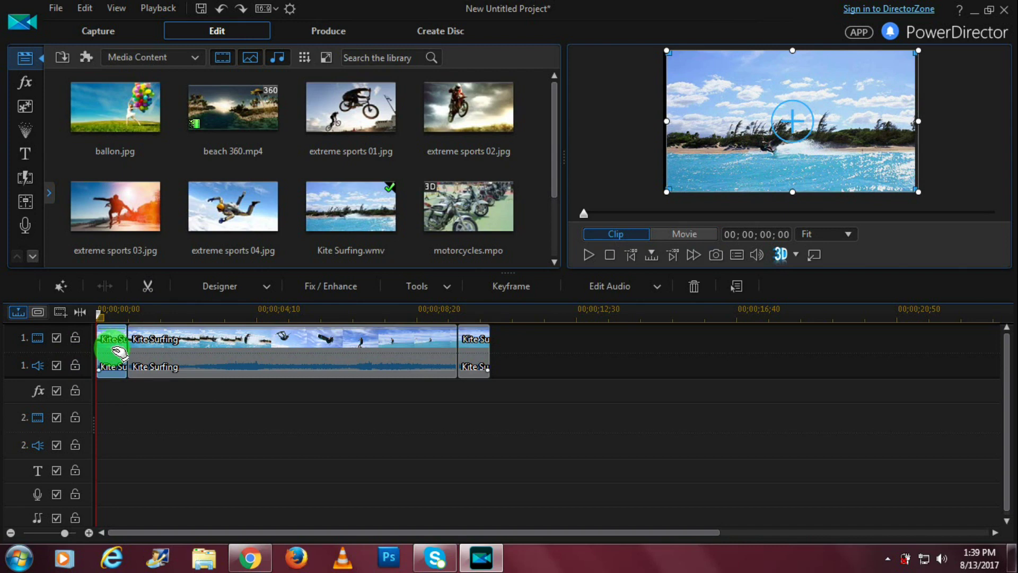
Step: Remove the first Kite Surfing piece with the Remove and Fill Gap option, and undo the removal
{"action": "right_click", "coordinate": [118, 353]}
{"action": "left_click", "coordinate": [102, 360]}
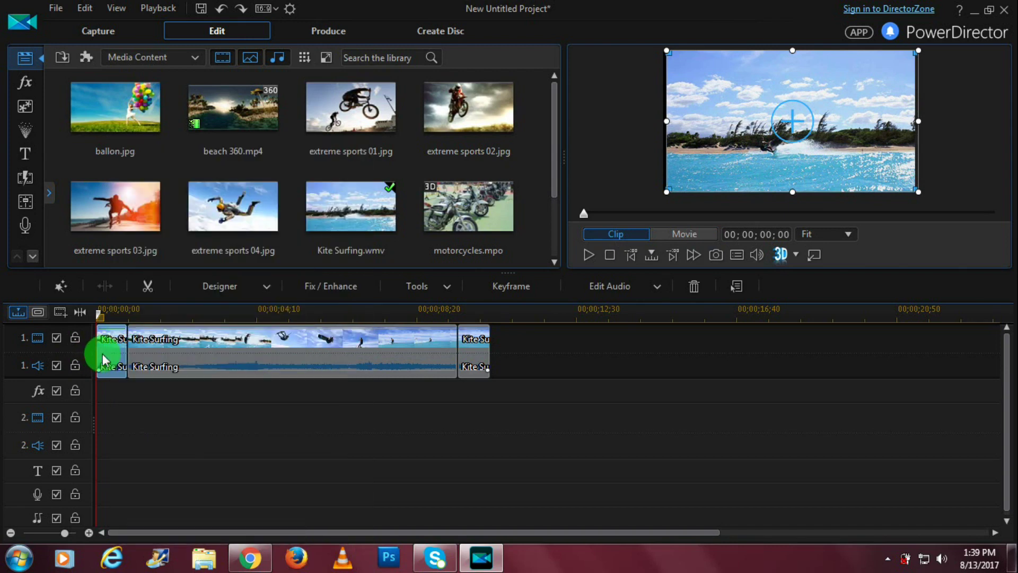
{"action": "key", "text": "Delete"}
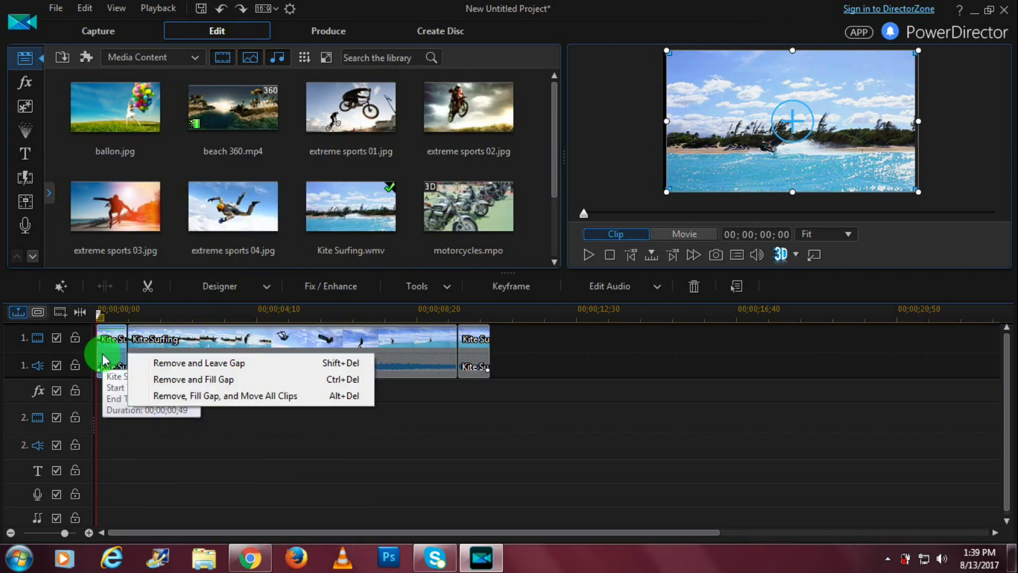
{"action": "left_click", "coordinate": [178, 379]}
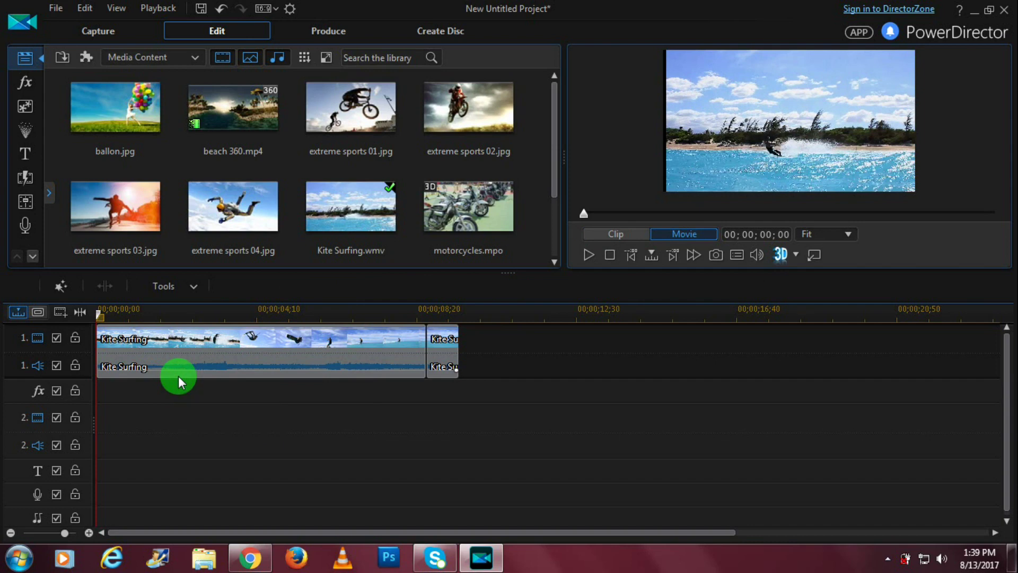
{"action": "key", "text": "ctrl+z"}
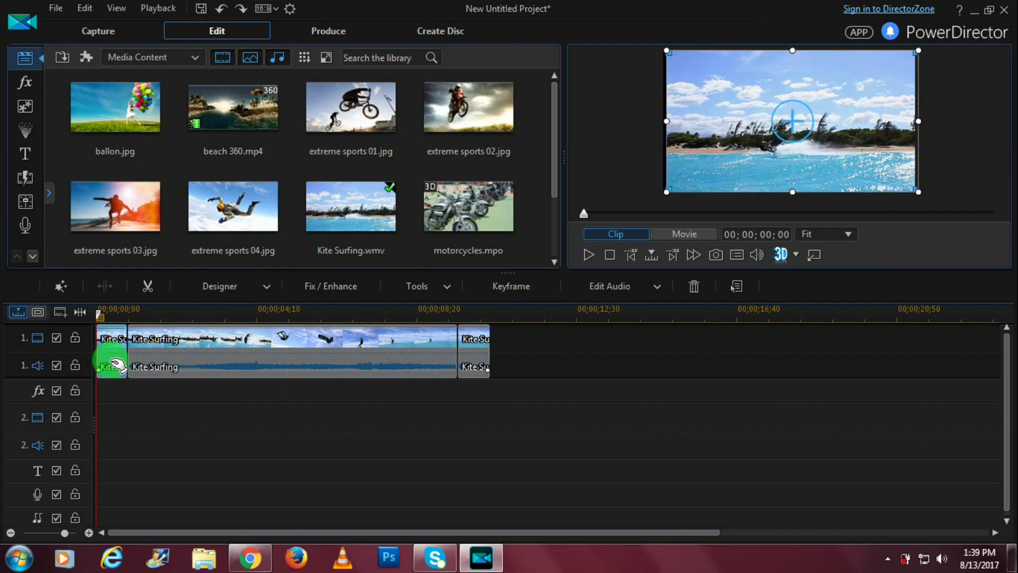
Step: Add the extreme sports 03.jpg picture to video track 2, starting at 00;00;00;49
{"action": "key", "text": "Delete"}
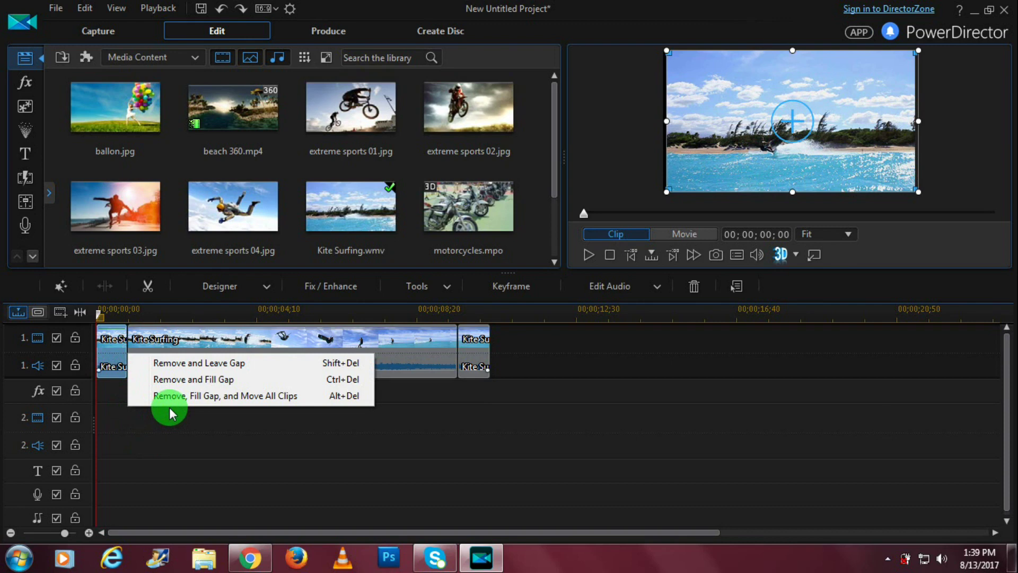
{"action": "left_click", "coordinate": [196, 418]}
{"action": "left_click", "coordinate": [153, 340]}
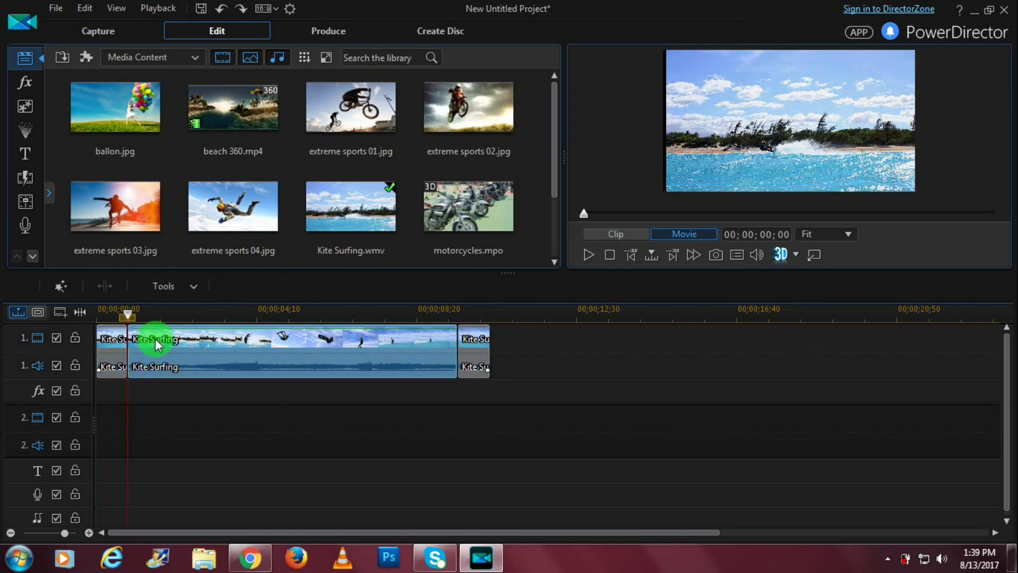
{"action": "left_click_drag", "start_coordinate": [98, 204], "coordinate": [131, 434]}
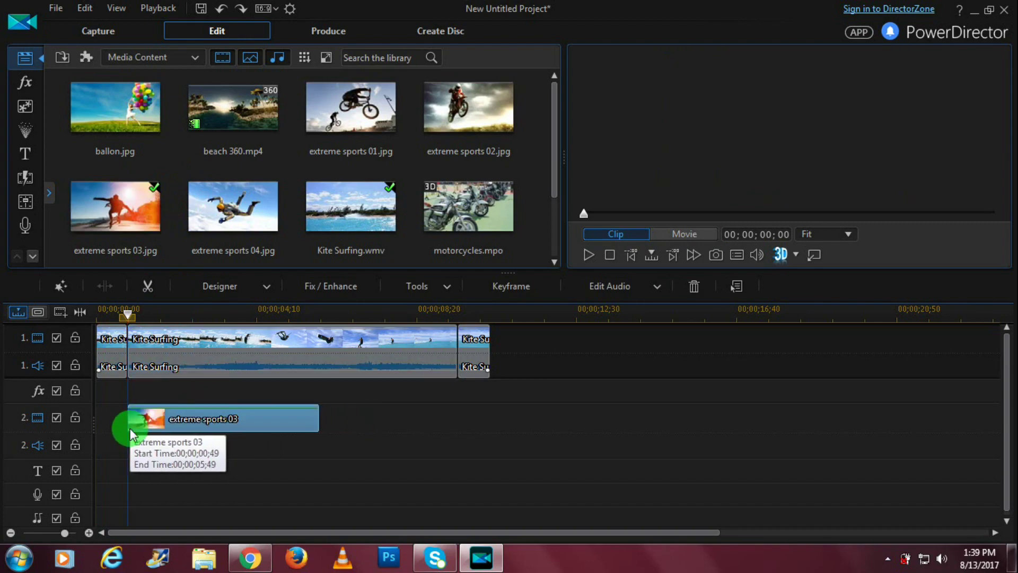
Step: With the picture on track 2, remove the first Kite Surfing piece using Remove and Leave Gap, and undo the removal
{"action": "left_click", "coordinate": [109, 354]}
{"action": "right_click", "coordinate": [110, 355]}
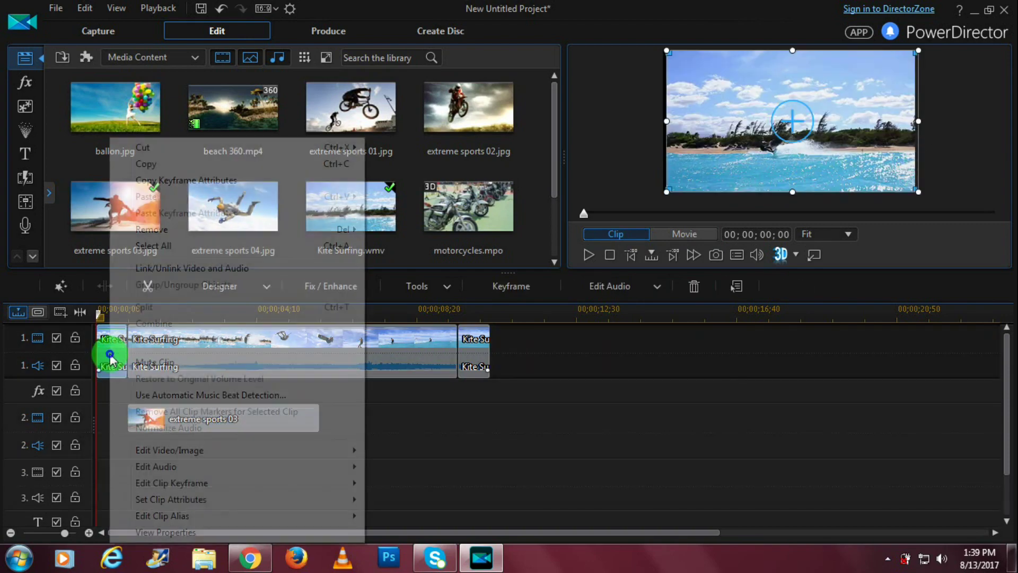
{"action": "left_click", "coordinate": [111, 355]}
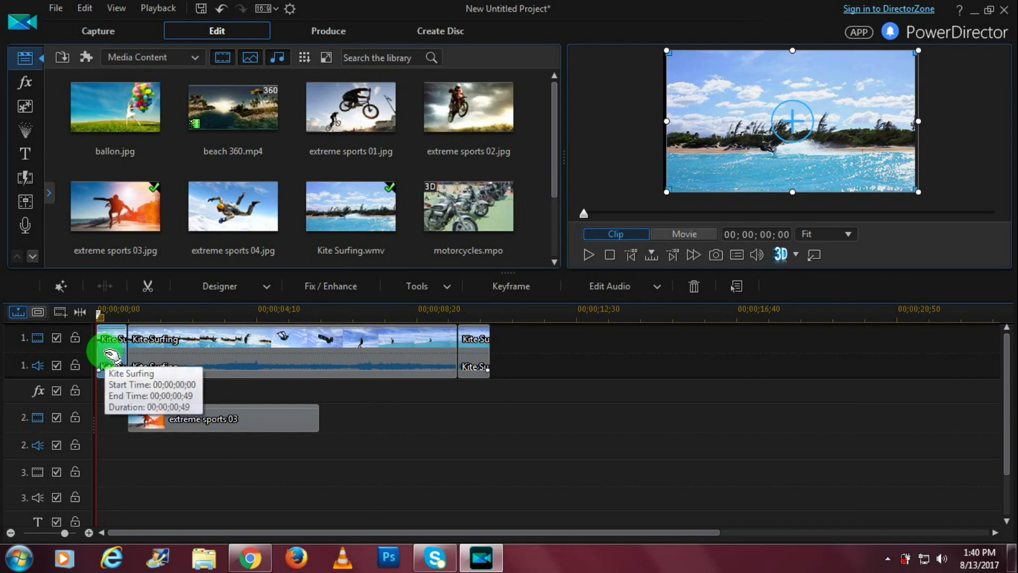
{"action": "key", "text": "Delete"}
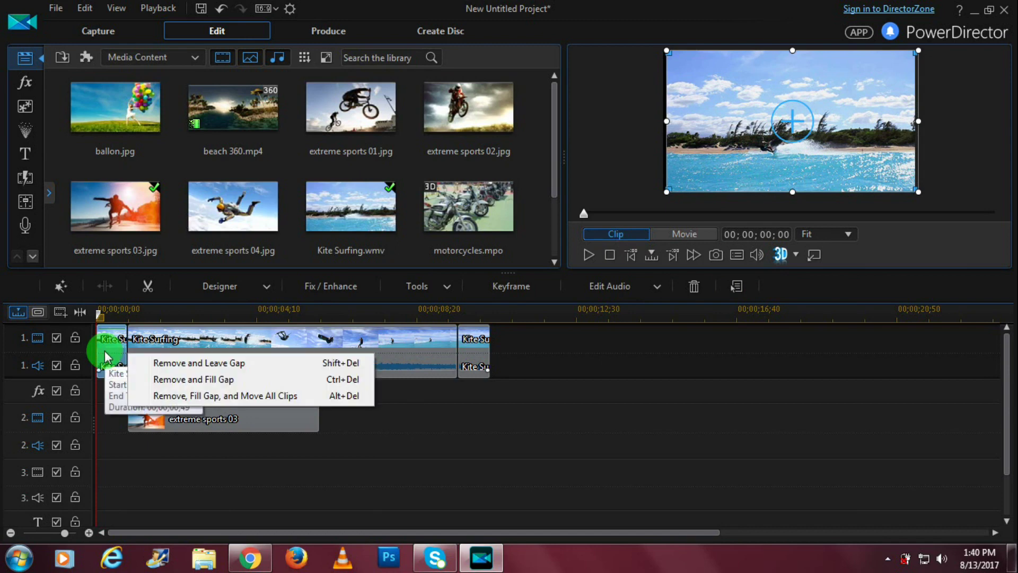
{"action": "left_click", "coordinate": [168, 363]}
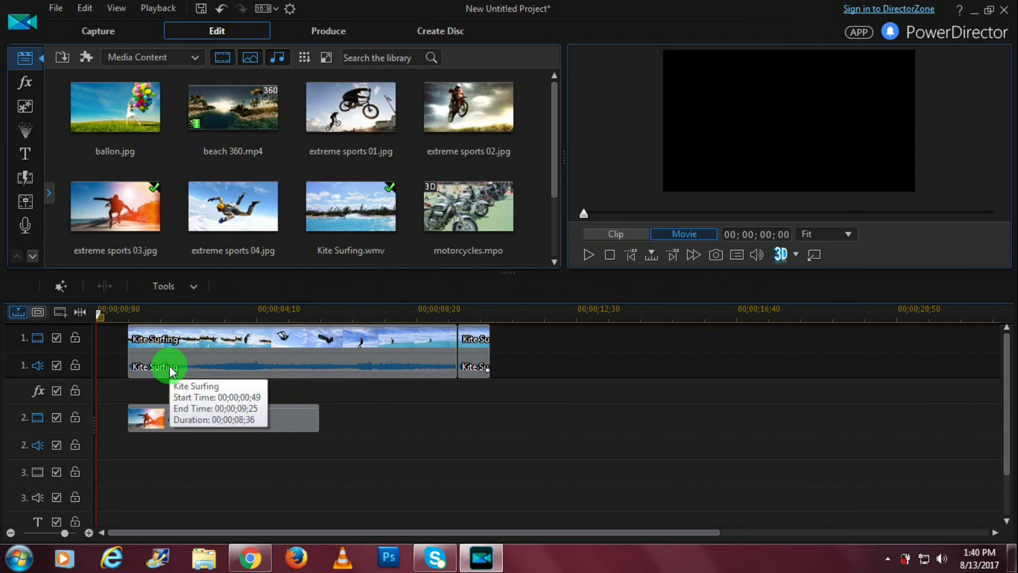
{"action": "key", "text": "ctrl+z"}
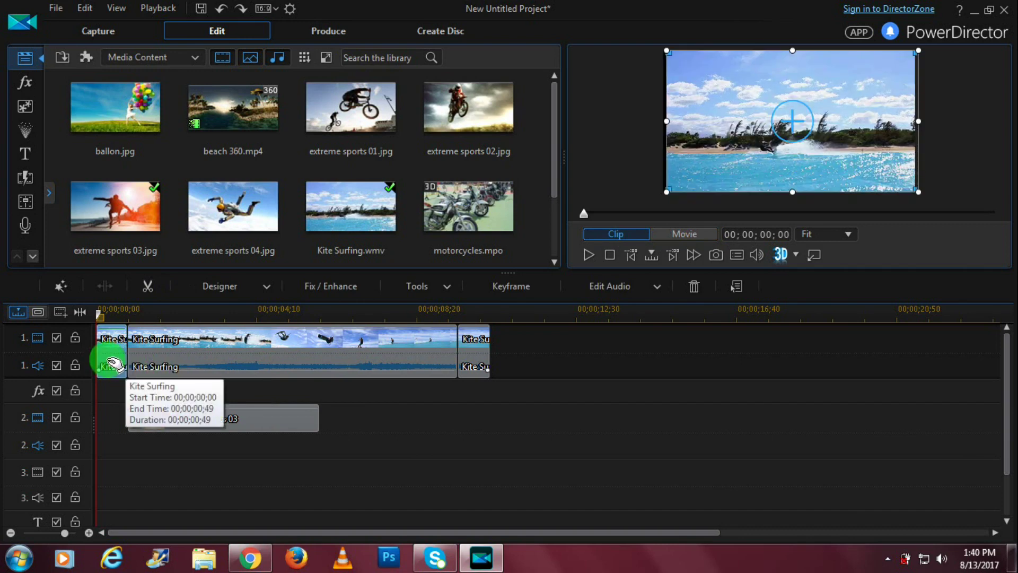
Step: With the picture on track 2, remove the first Kite Surfing piece using Remove and Fill Gap, and undo the removal
{"action": "key", "text": "Delete"}
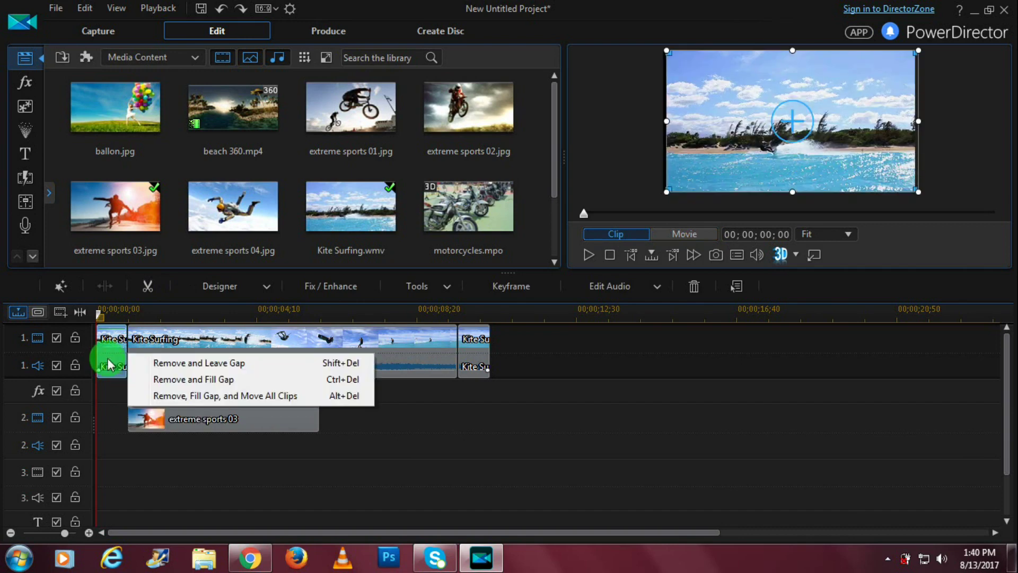
{"action": "left_click", "coordinate": [187, 380]}
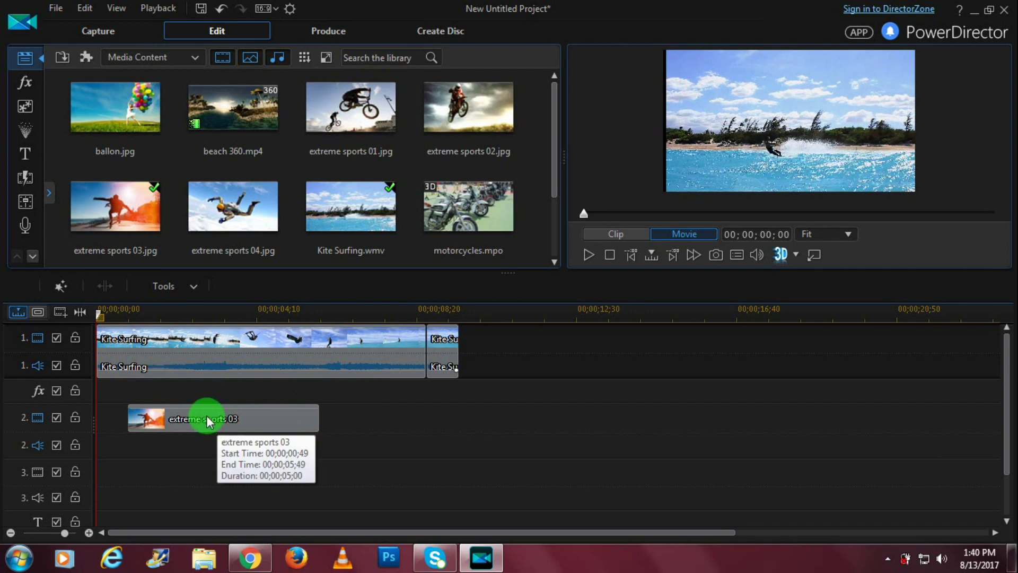
{"action": "key", "text": "ctrl+v"}
{"action": "left_click", "coordinate": [110, 342]}
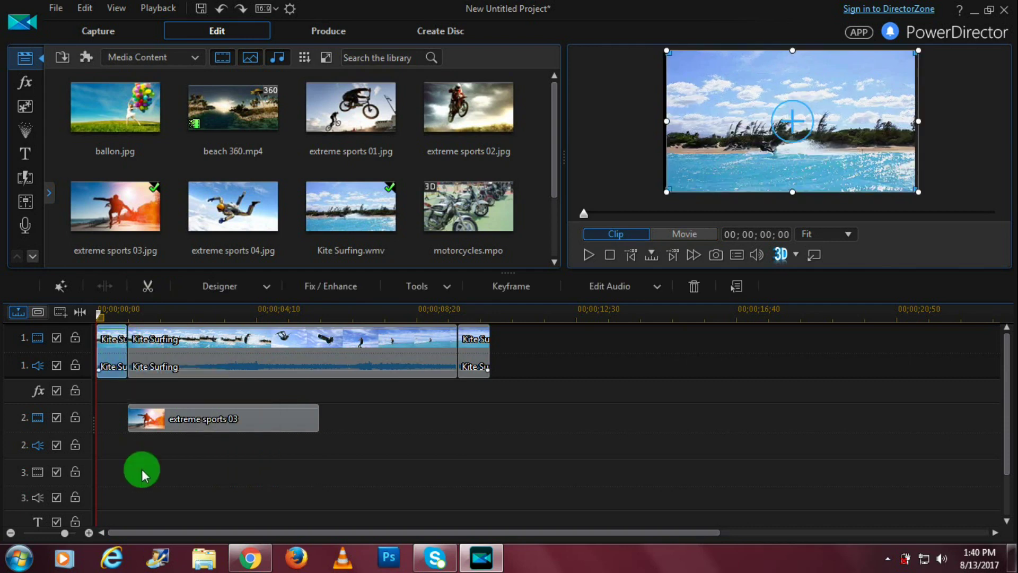
Step: Remove the first Kite Surfing piece using Remove, Fill Gap, and Move All Clips, and undo the removal
{"action": "left_click", "coordinate": [159, 345]}
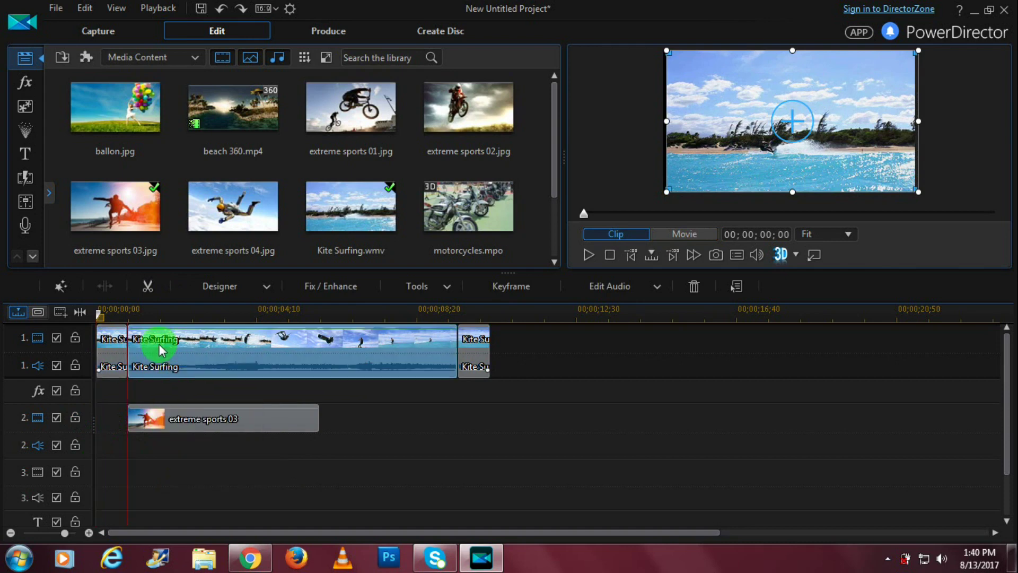
{"action": "left_click", "coordinate": [122, 350]}
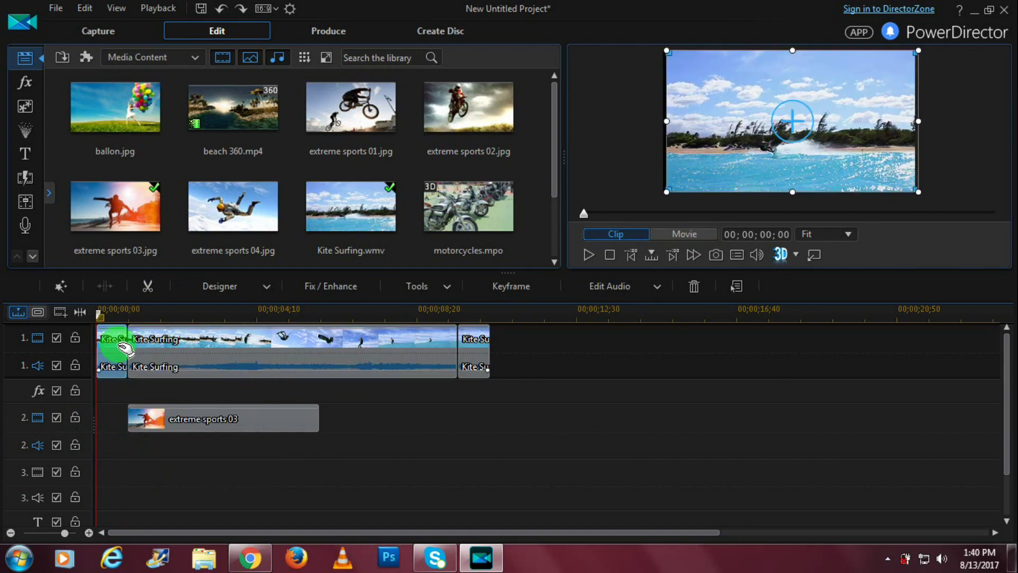
{"action": "key", "text": "Delete"}
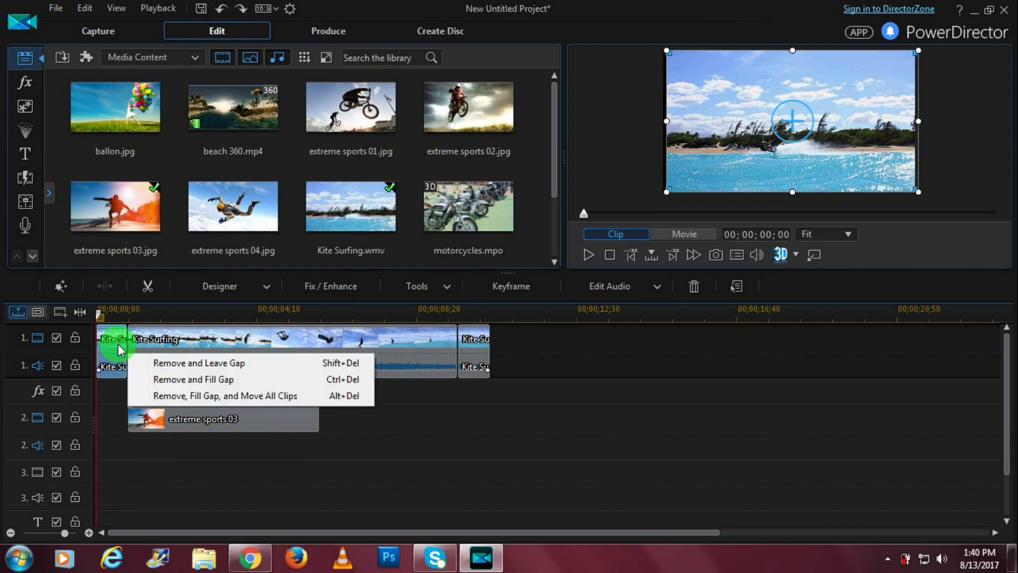
{"action": "left_click", "coordinate": [177, 397]}
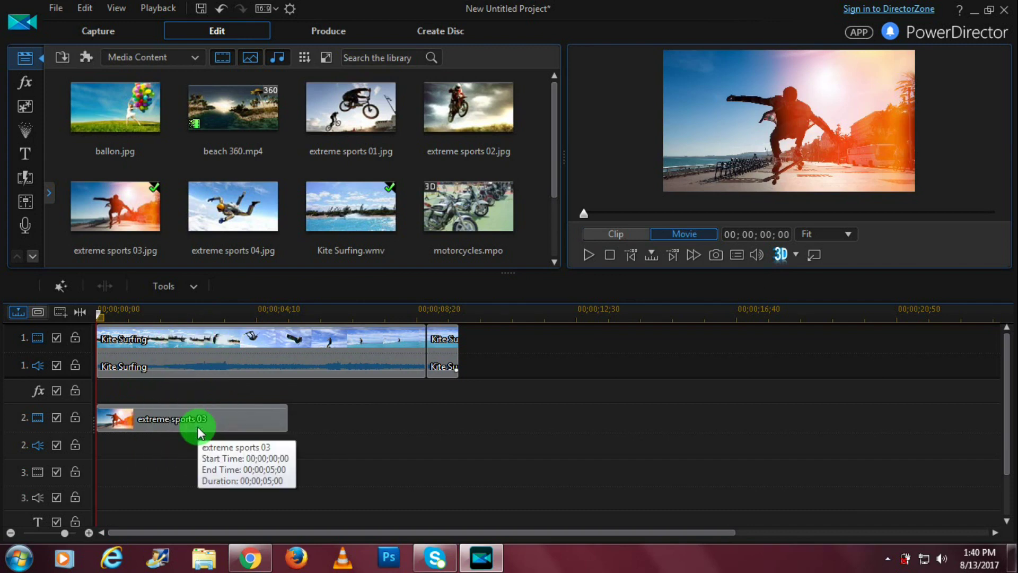
{"action": "key", "text": "ctrl+z"}
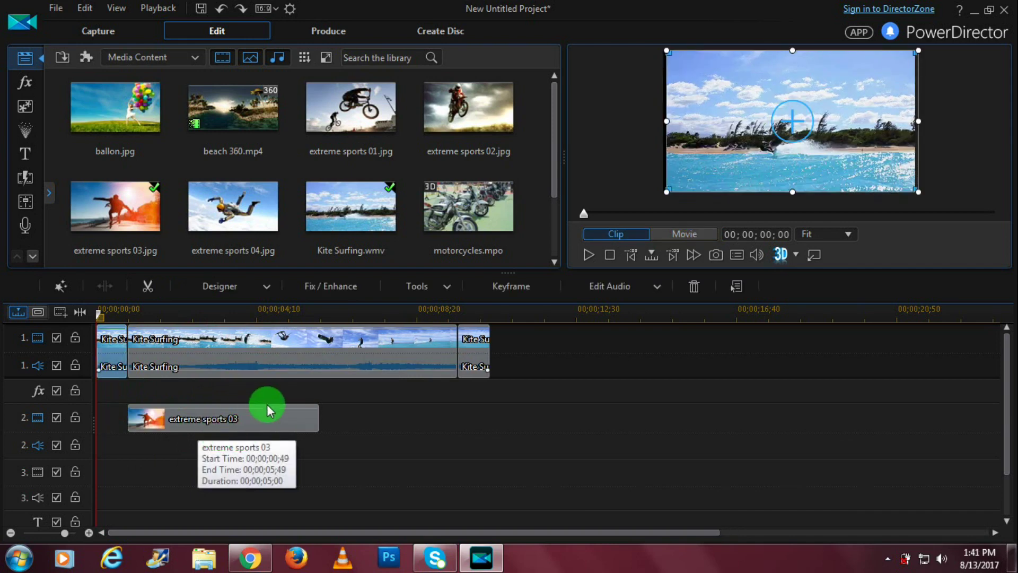
Step: Undo the placement of the extreme sports 03 picture and both splits of the Kite Surfing clip
{"action": "key", "text": "ctrl+z"}
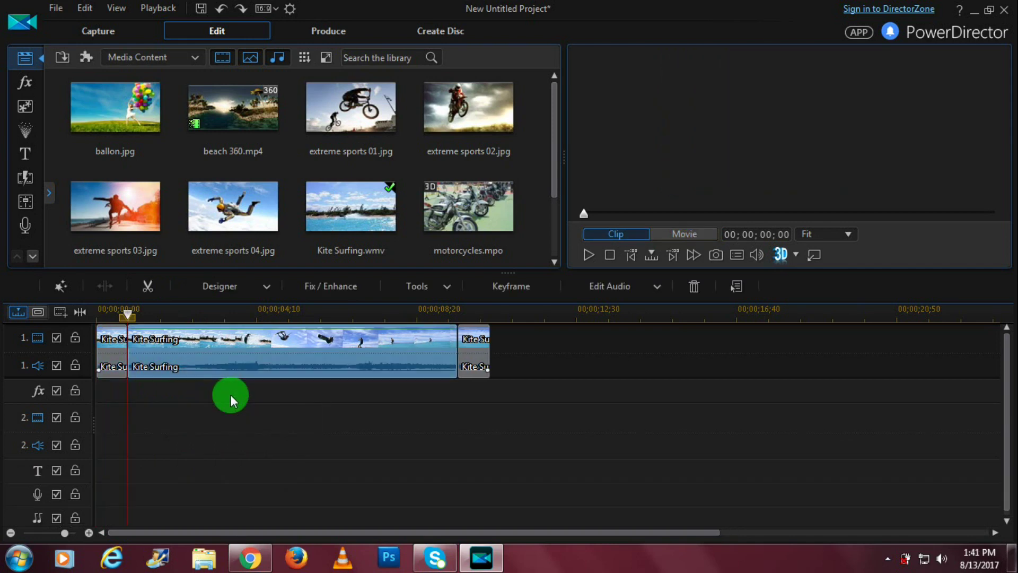
{"action": "key", "text": "ctrl+z"}
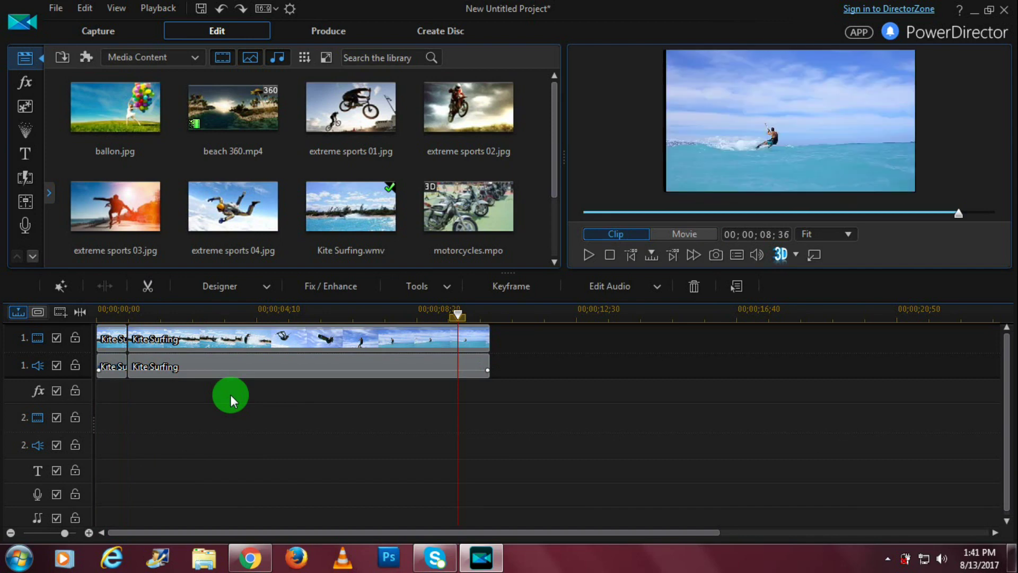
{"action": "key", "text": "ctrl+z"}
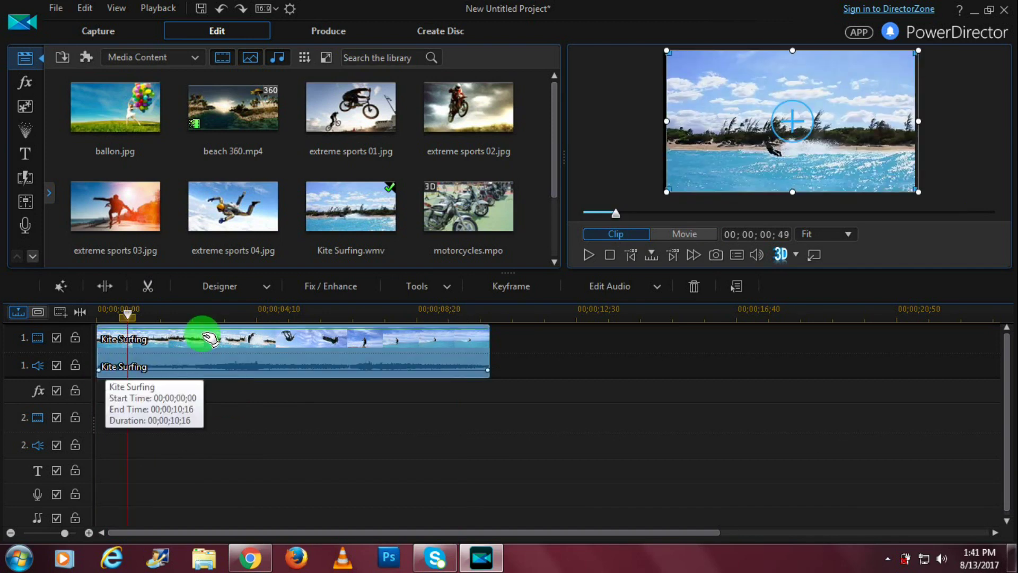
Step: Single-trim the Kite Surfing clip to an in position of 00;00;01;54 and an out position of 00;00;07;55
{"action": "mouse_move", "coordinate": [126, 316]}
{"action": "left_mouse_down"}
{"action": "mouse_move", "coordinate": [166, 318]}
{"action": "mouse_move", "coordinate": [125, 317]}
{"action": "left_mouse_up"}
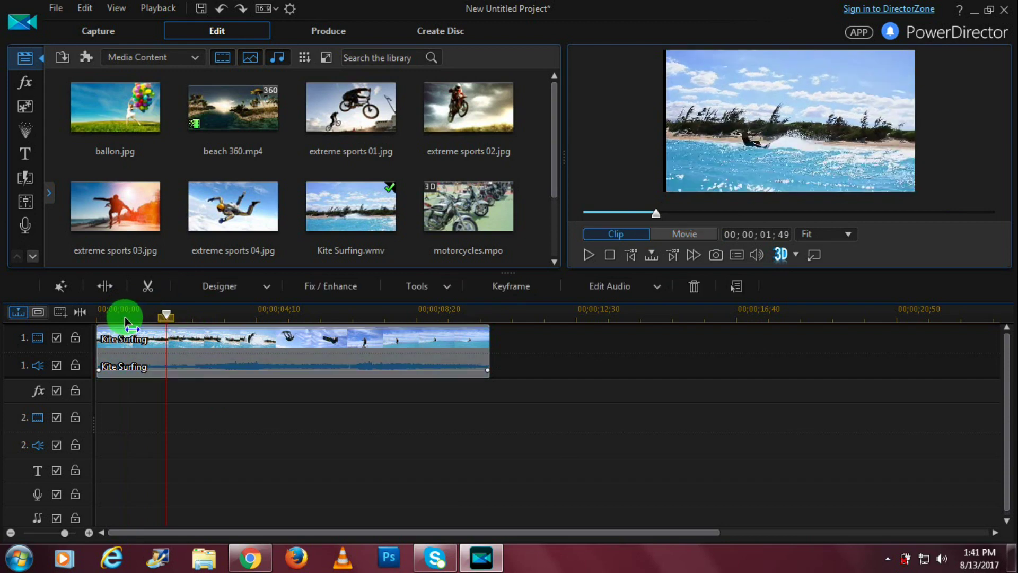
{"action": "left_click", "coordinate": [154, 319]}
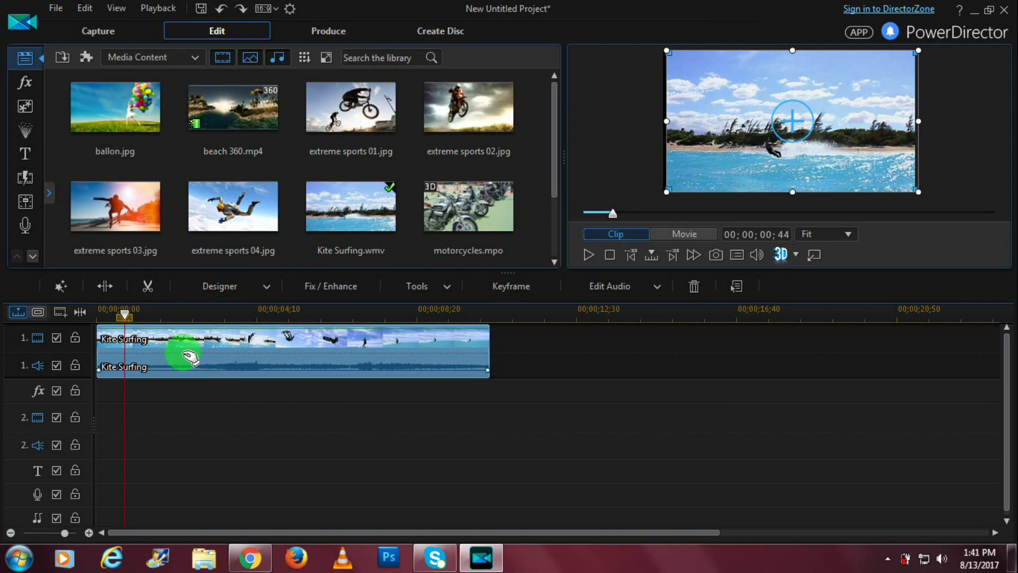
{"action": "left_click", "coordinate": [145, 289]}
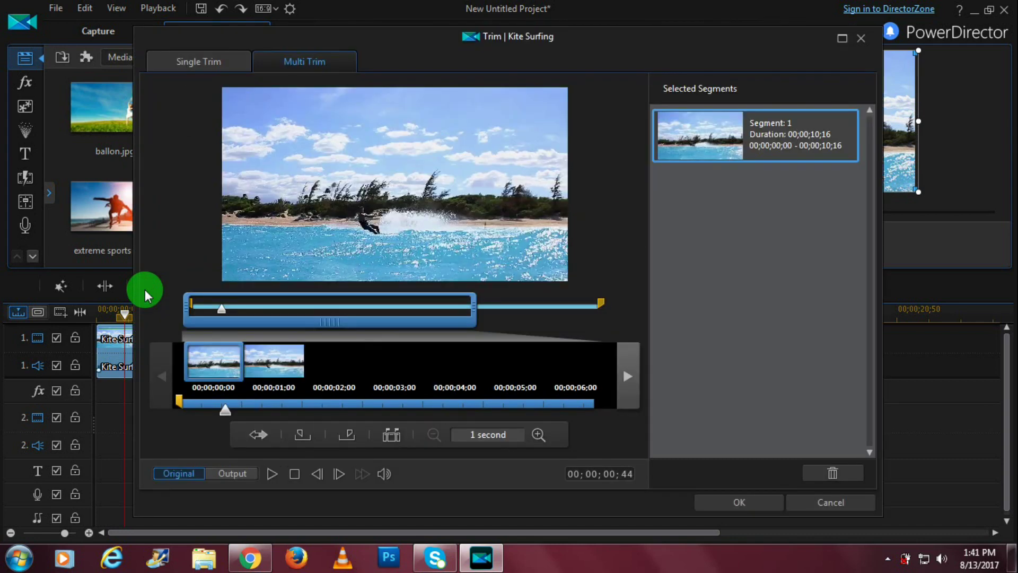
{"action": "left_click", "coordinate": [211, 65]}
{"action": "left_click", "coordinate": [290, 60]}
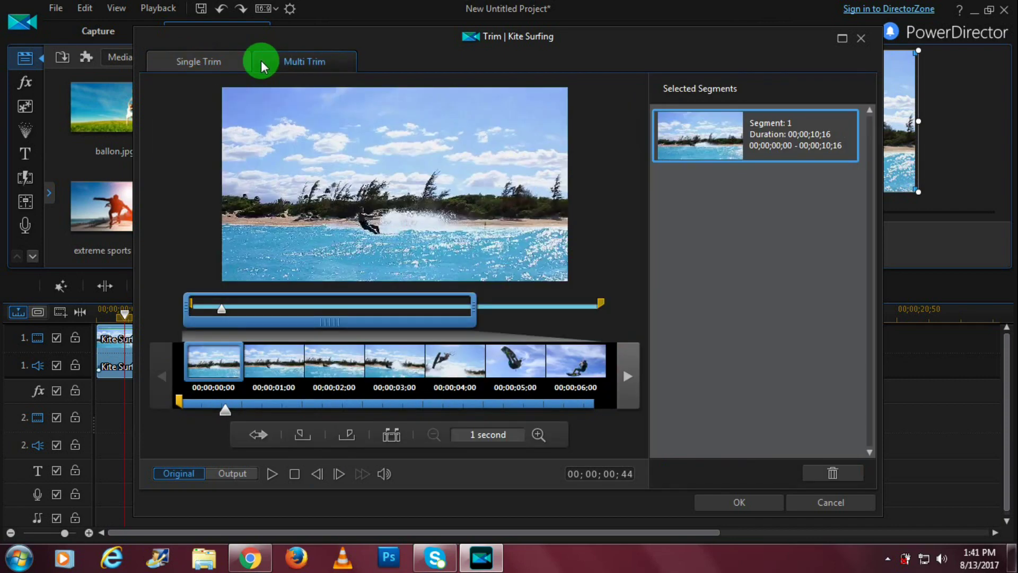
{"action": "left_click", "coordinate": [209, 59]}
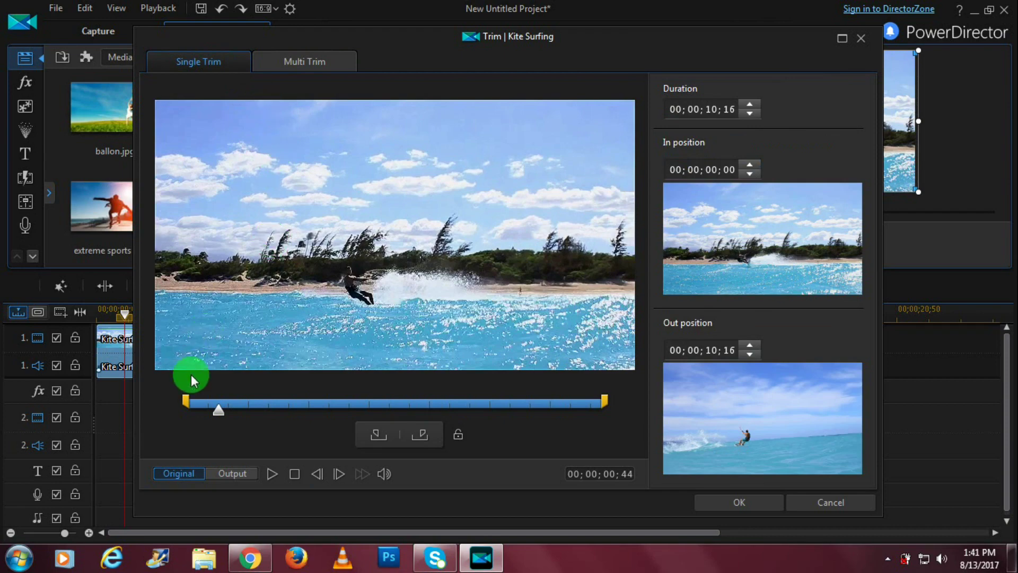
{"action": "left_click_drag", "start_coordinate": [189, 397], "coordinate": [263, 409]}
{"action": "left_click_drag", "start_coordinate": [596, 400], "coordinate": [509, 400]}
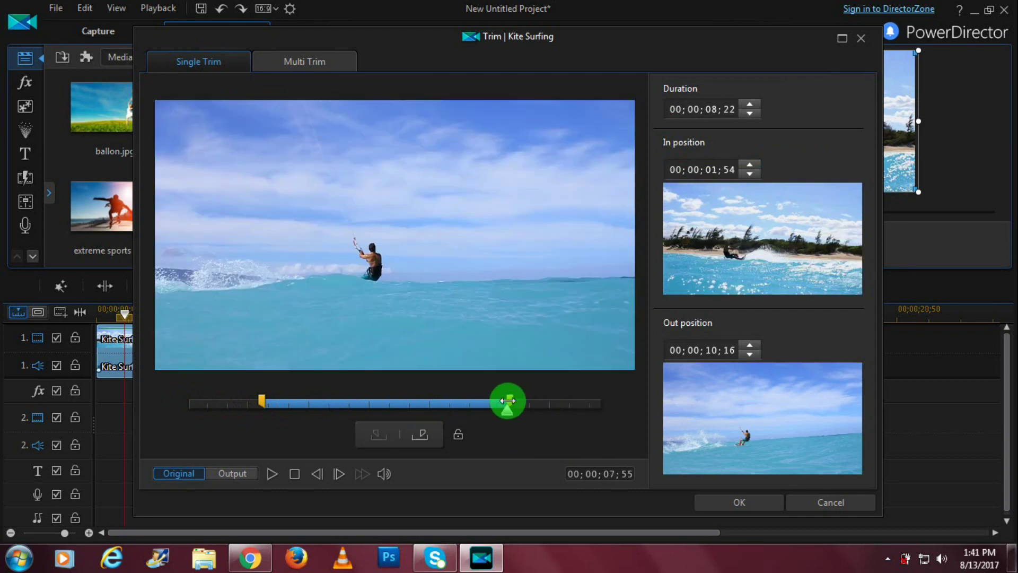
Step: Adjust the single trim to an in position of 00;00;01;48 and an out position of 00;00;06;44
{"action": "left_click", "coordinate": [311, 58]}
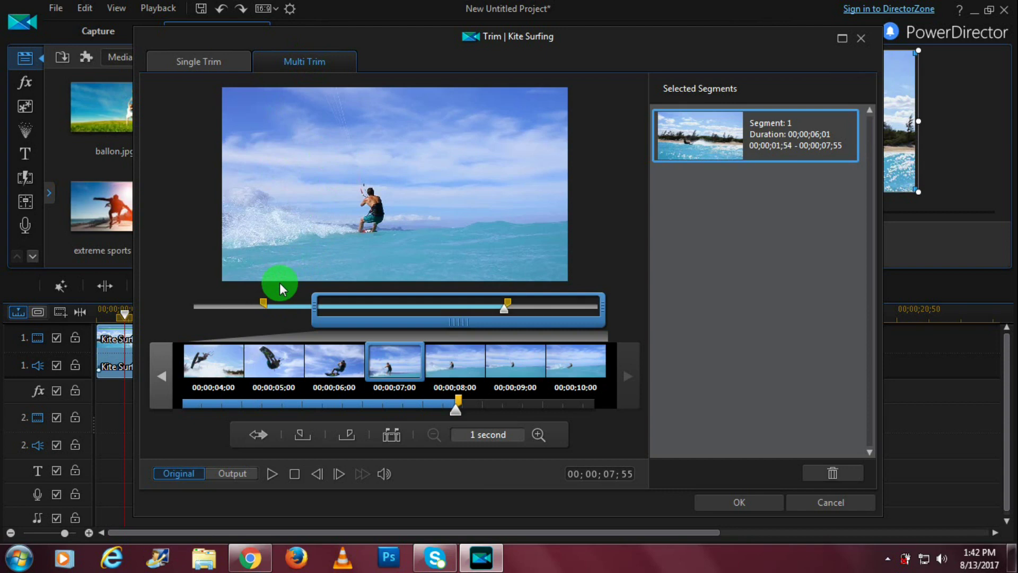
{"action": "left_click", "coordinate": [189, 65]}
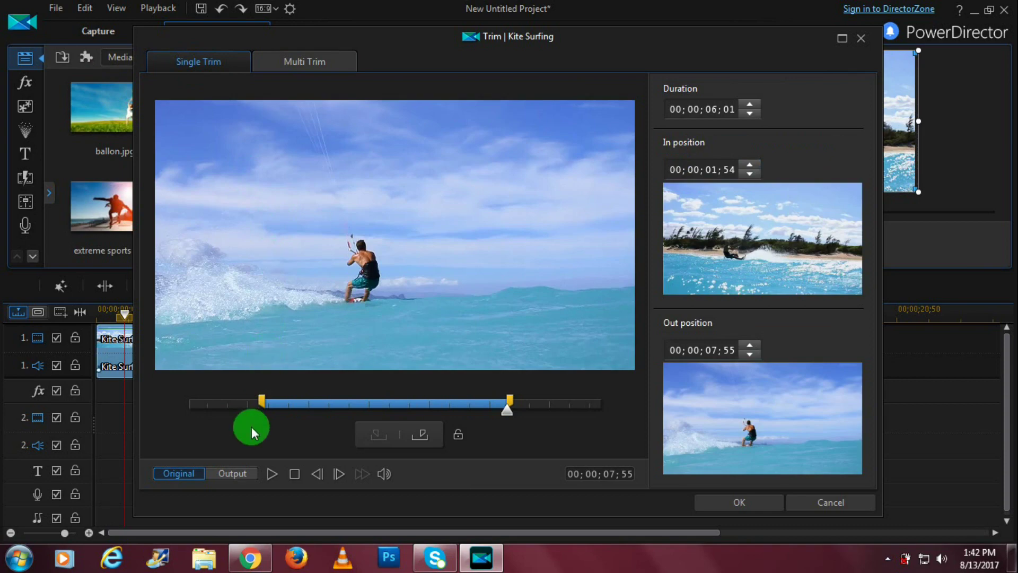
{"action": "mouse_move", "coordinate": [258, 401]}
{"action": "left_mouse_down"}
{"action": "mouse_move", "coordinate": [196, 401]}
{"action": "mouse_move", "coordinate": [264, 416]}
{"action": "mouse_move", "coordinate": [281, 402]}
{"action": "left_mouse_up"}
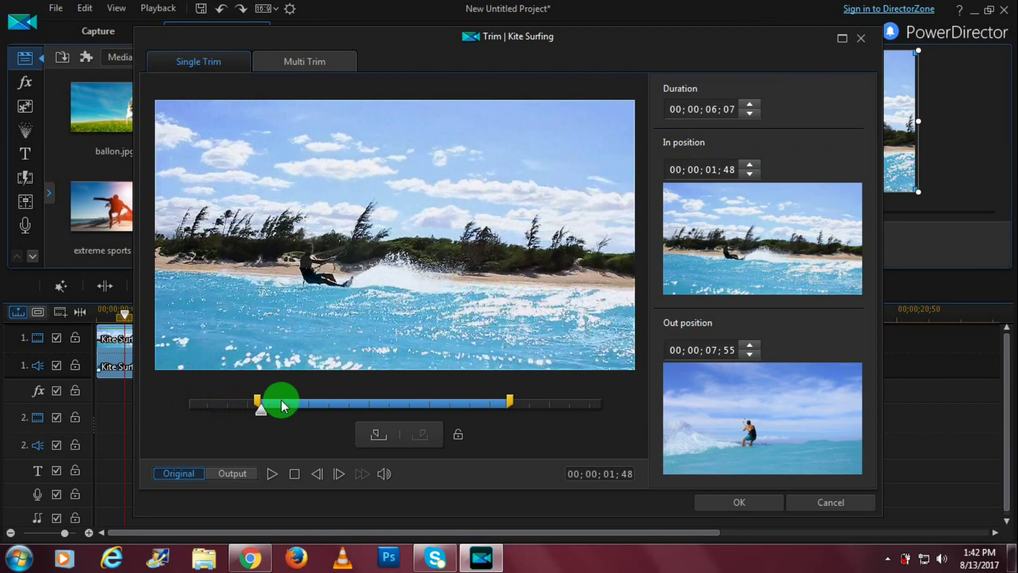
{"action": "left_click", "coordinate": [377, 438]}
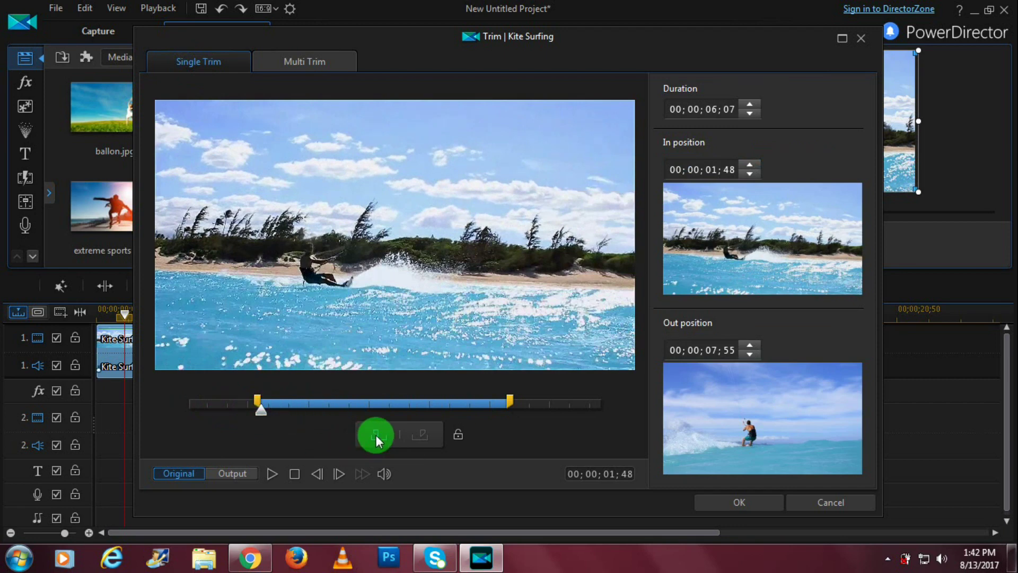
{"action": "mouse_move", "coordinate": [510, 399]}
{"action": "left_mouse_down"}
{"action": "mouse_move", "coordinate": [605, 403]}
{"action": "mouse_move", "coordinate": [462, 416]}
{"action": "left_mouse_up"}
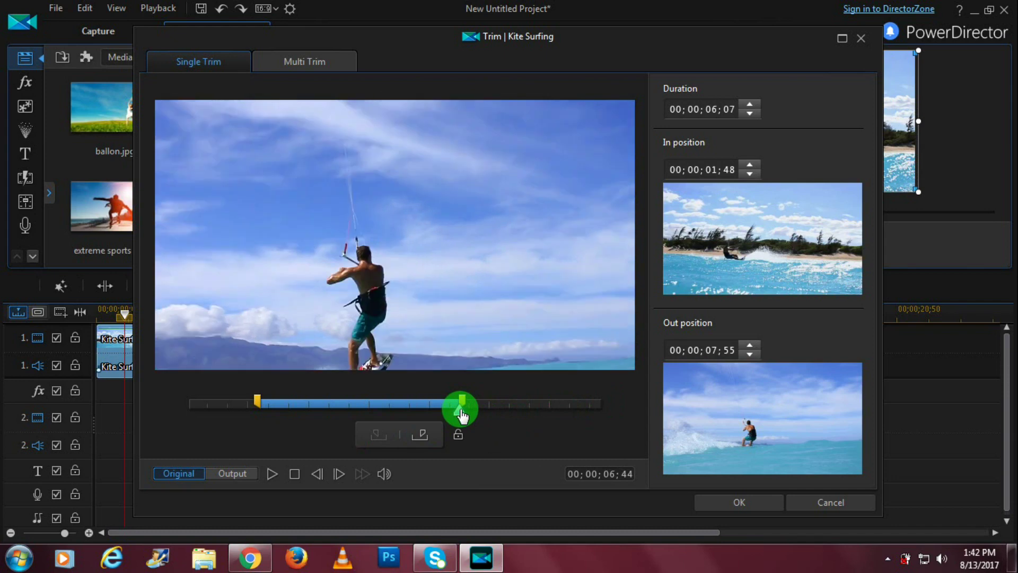
{"action": "left_click", "coordinate": [427, 434]}
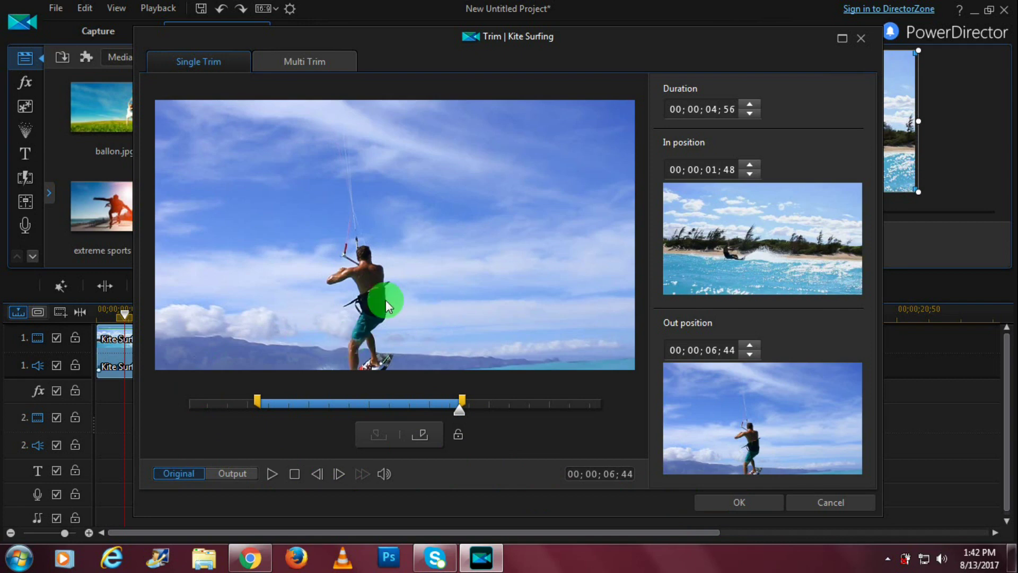
Step: Preview the trimmed output and apply the single trim to the Kite Surfing clip
{"action": "left_click", "coordinate": [245, 474]}
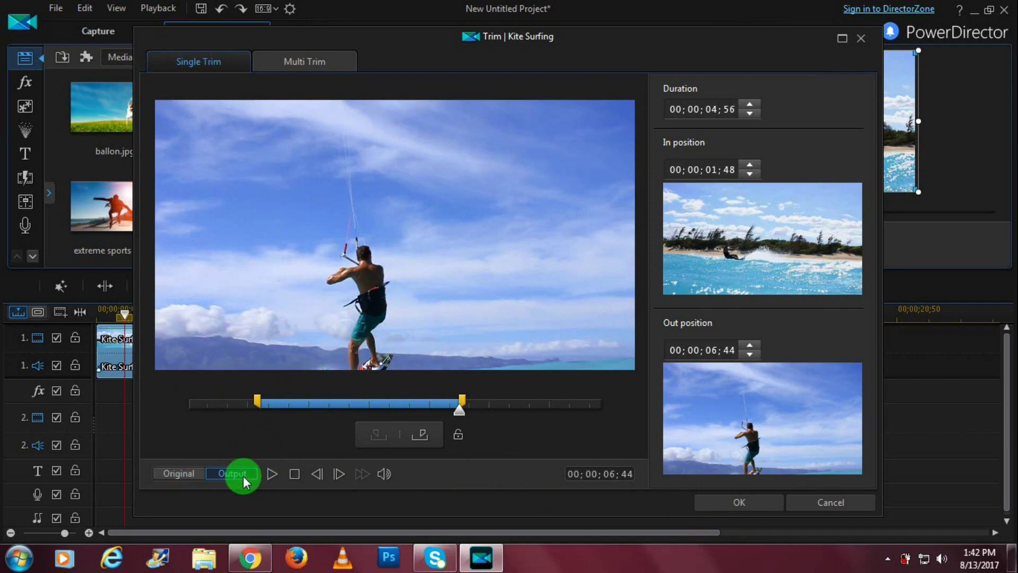
{"action": "left_click", "coordinate": [275, 472]}
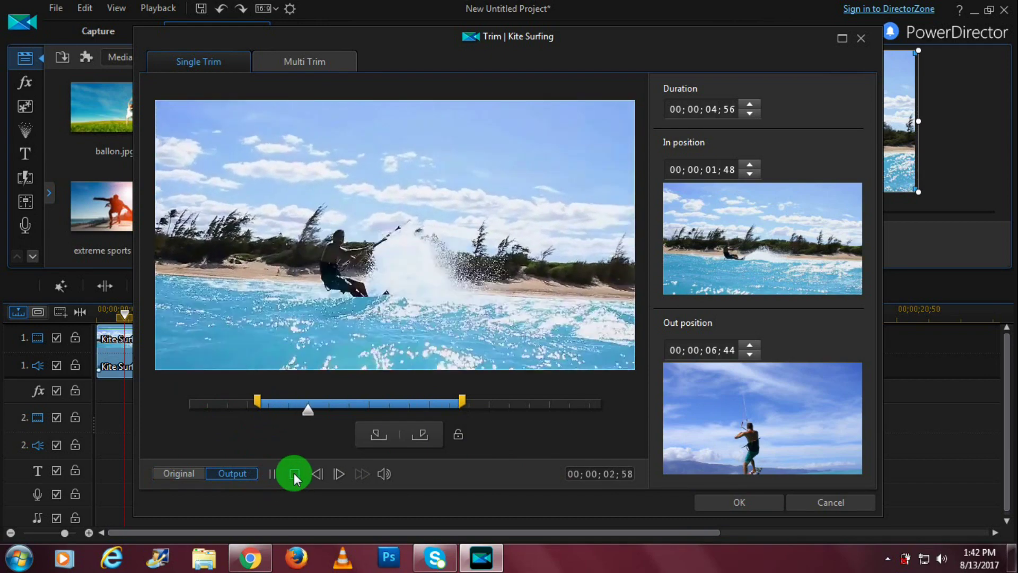
{"action": "left_click", "coordinate": [293, 473]}
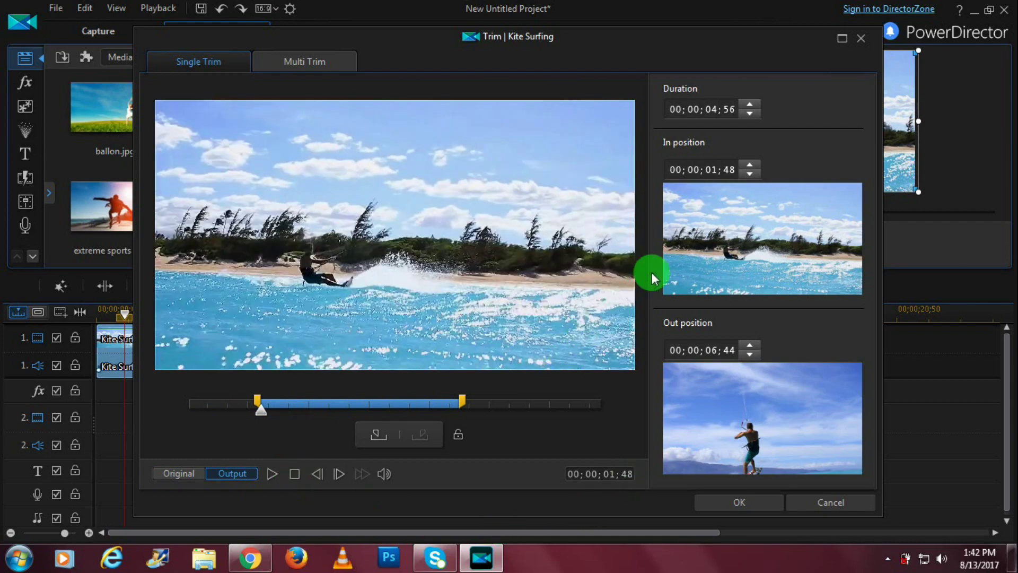
{"action": "left_click", "coordinate": [733, 497]}
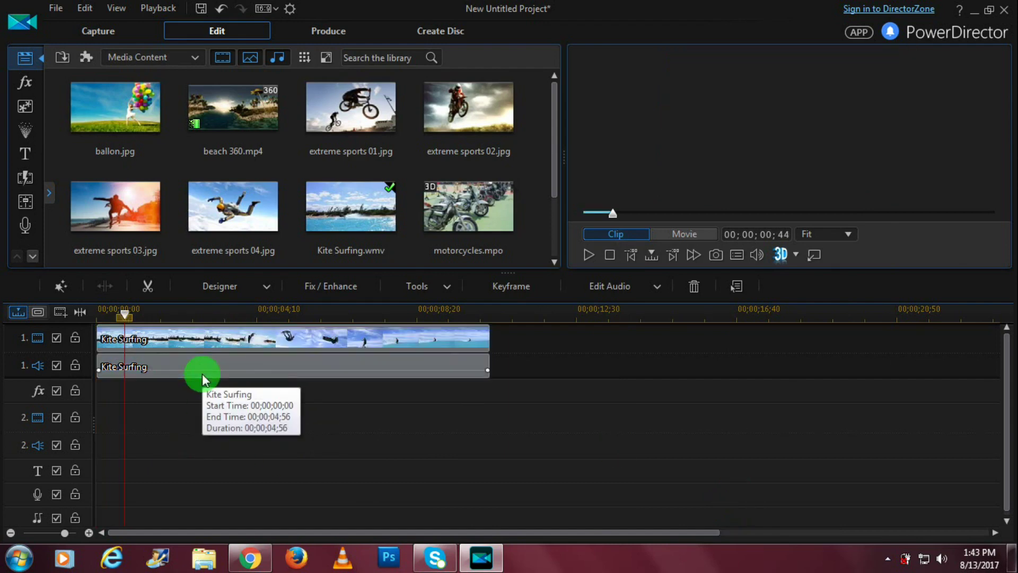
Step: Use Multi Trim on the full Kite Surfing clip to mark a segment from 00;00;00;25 to 00;00;03;55
{"action": "left_click", "coordinate": [147, 286]}
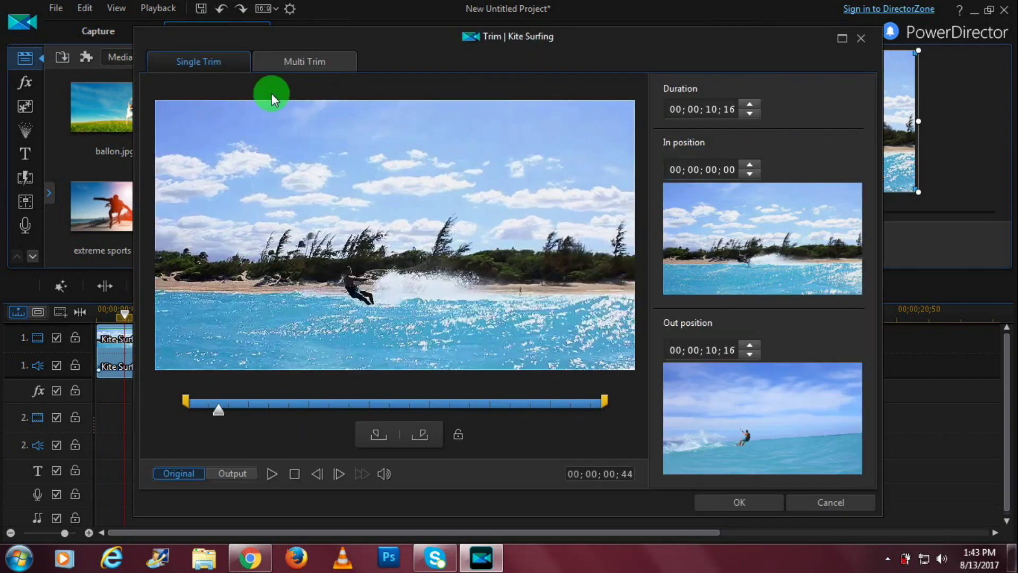
{"action": "left_click", "coordinate": [285, 63]}
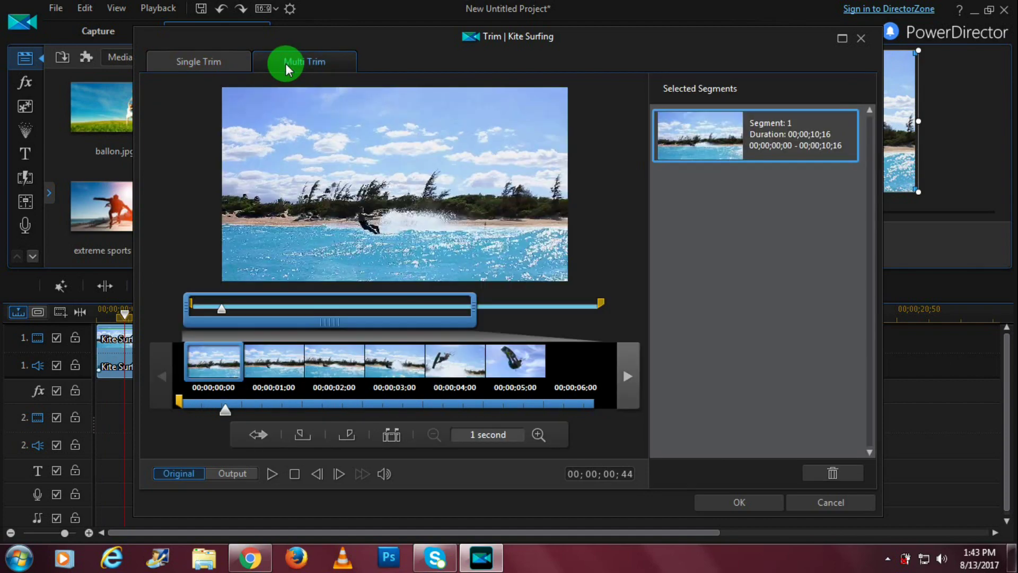
{"action": "left_click", "coordinate": [222, 227]}
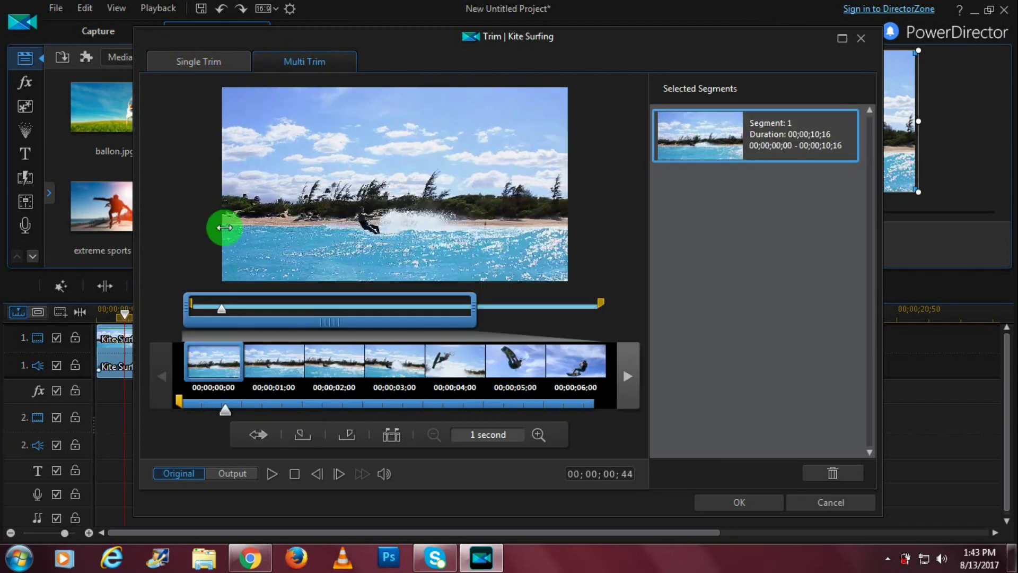
{"action": "left_click", "coordinate": [196, 419]}
{"action": "left_click_drag", "start_coordinate": [180, 402], "coordinate": [207, 403]}
{"action": "left_click", "coordinate": [298, 434]}
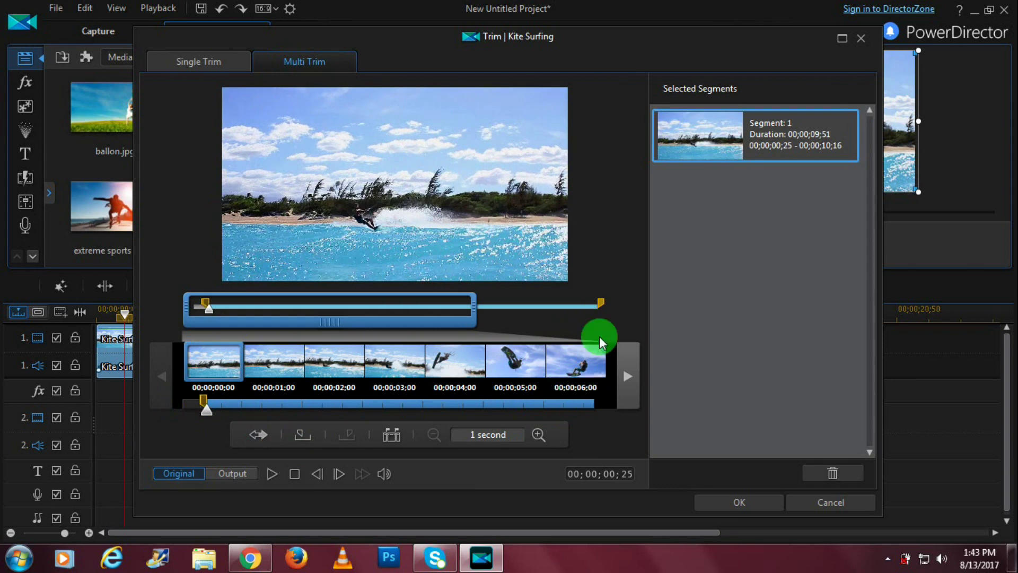
{"action": "left_click_drag", "start_coordinate": [601, 303], "coordinate": [350, 307]}
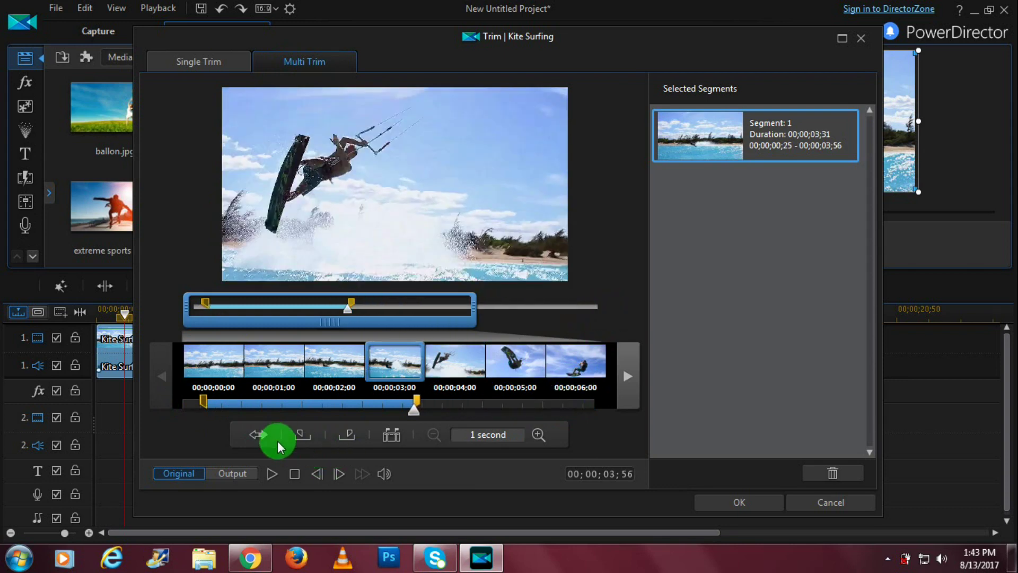
{"action": "left_click", "coordinate": [351, 438]}
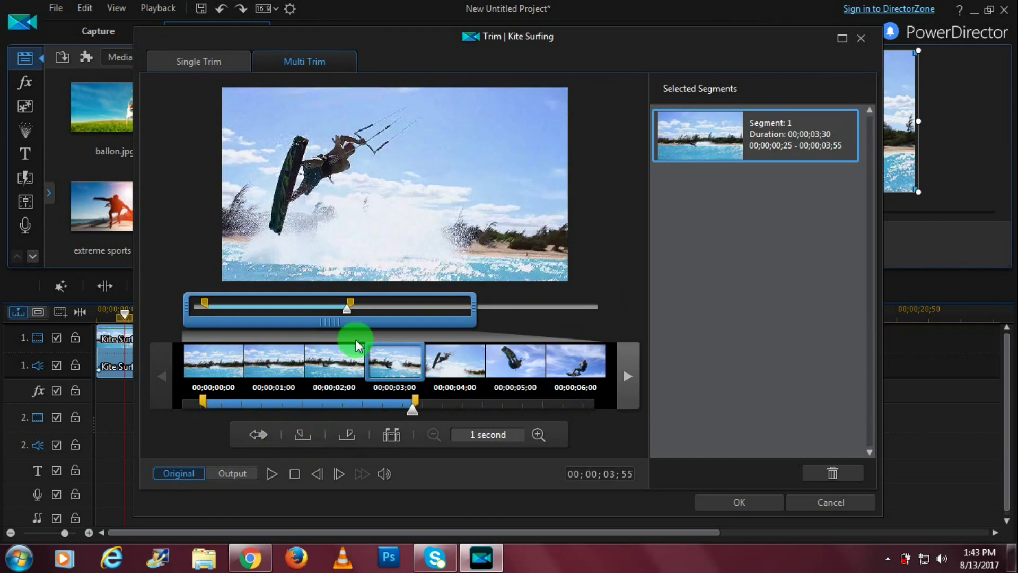
Step: Re-mark the multi-trim segment so it runs from 00;00;06;45 to 00;00;09;28
{"action": "left_click", "coordinate": [345, 312]}
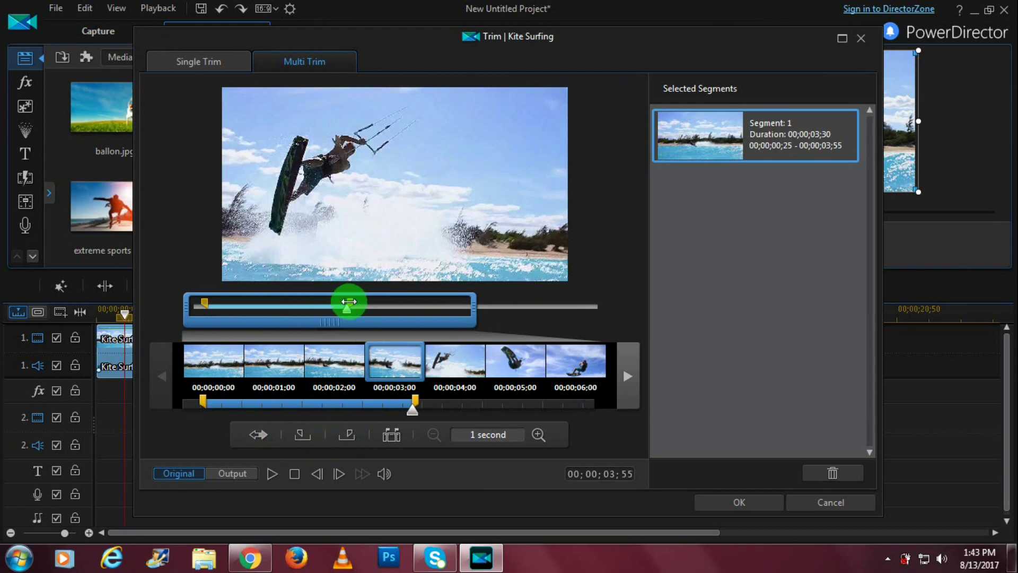
{"action": "left_click_drag", "start_coordinate": [351, 313], "coordinate": [587, 307]}
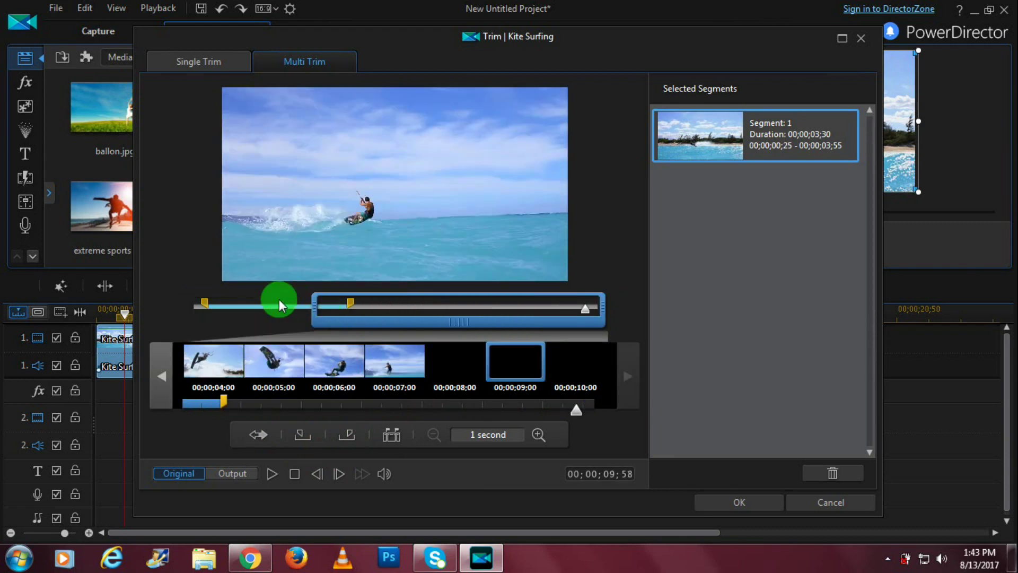
{"action": "left_click_drag", "start_coordinate": [354, 305], "coordinate": [462, 321]}
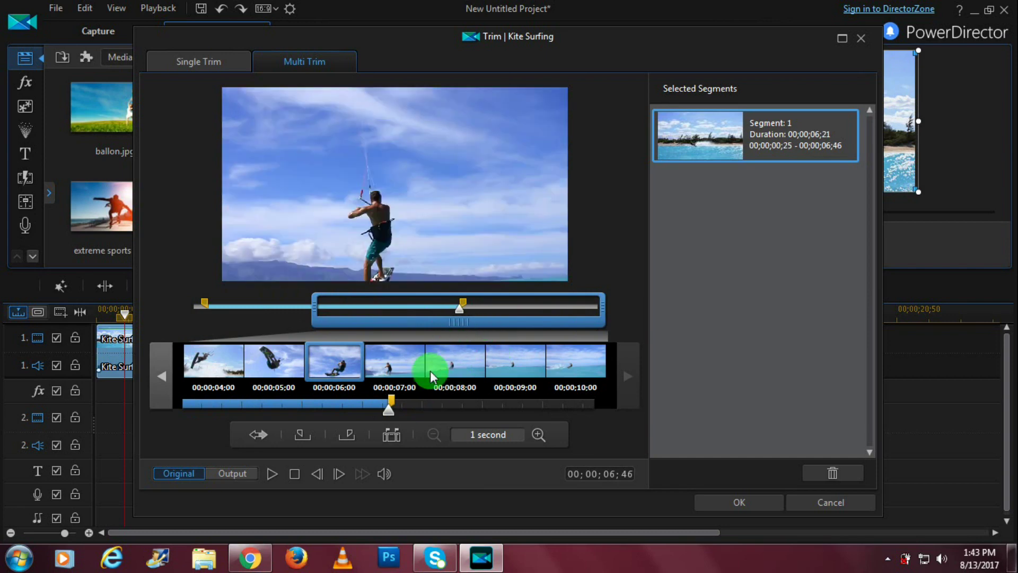
{"action": "left_click", "coordinate": [301, 436]}
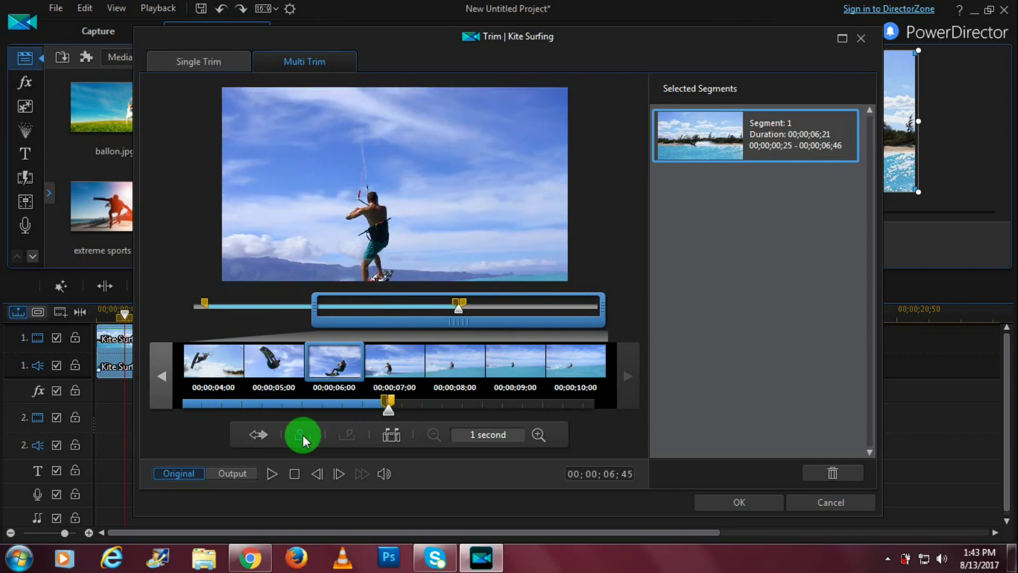
{"action": "left_click_drag", "start_coordinate": [459, 302], "coordinate": [568, 311]}
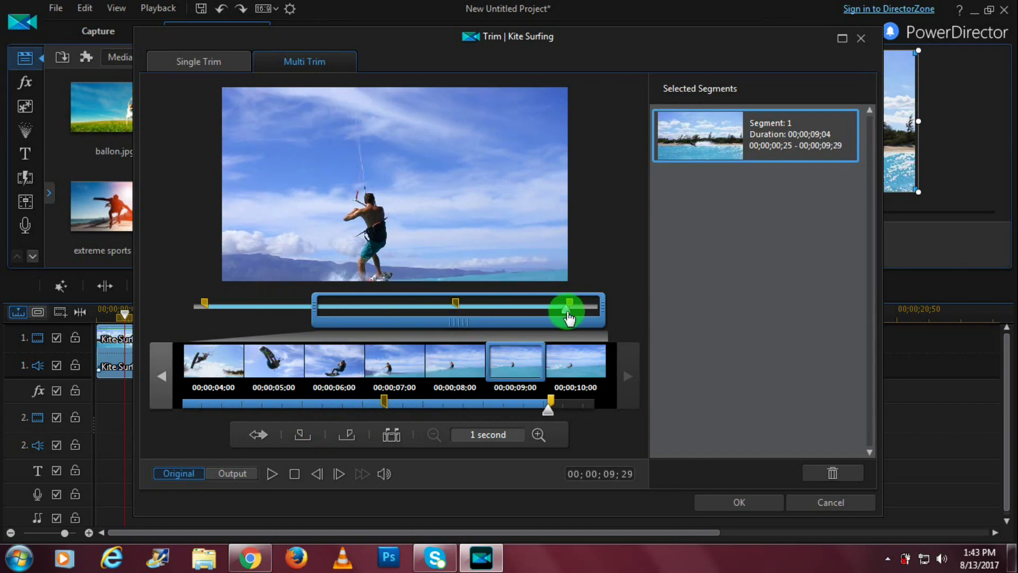
{"action": "left_click", "coordinate": [346, 434]}
{"action": "left_click", "coordinate": [346, 434]}
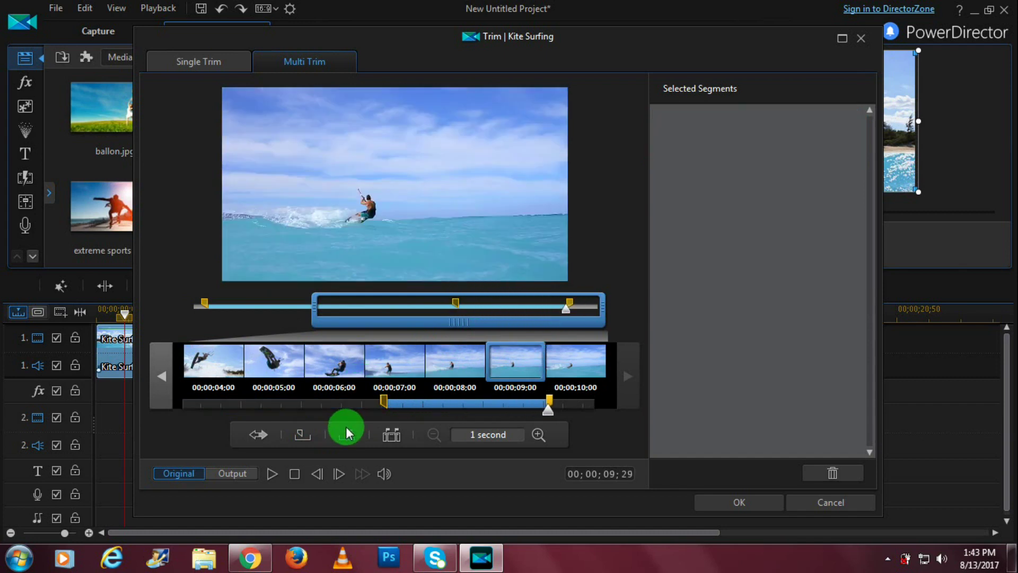
{"action": "left_click", "coordinate": [346, 434]}
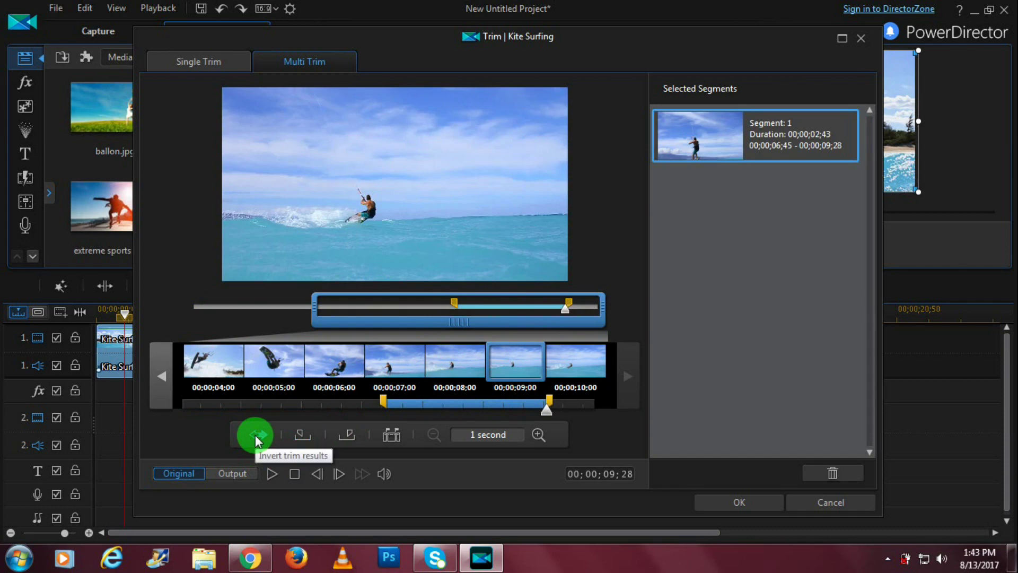
Step: Invert the multi-trim results, apply them to the Kite Surfing clip, and undo the trim
{"action": "left_click", "coordinate": [256, 436]}
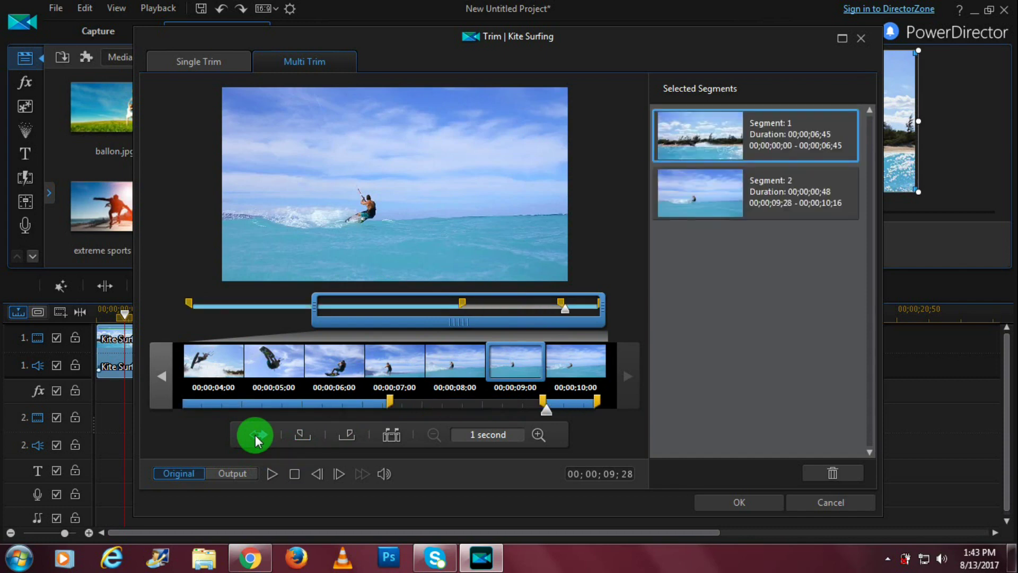
{"action": "left_click", "coordinate": [255, 437]}
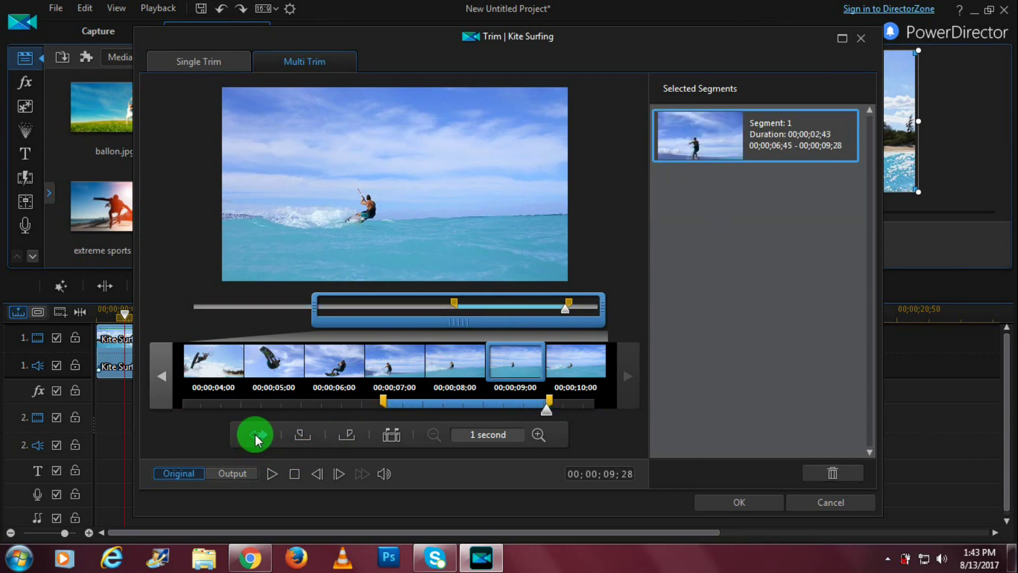
{"action": "left_click", "coordinate": [255, 436]}
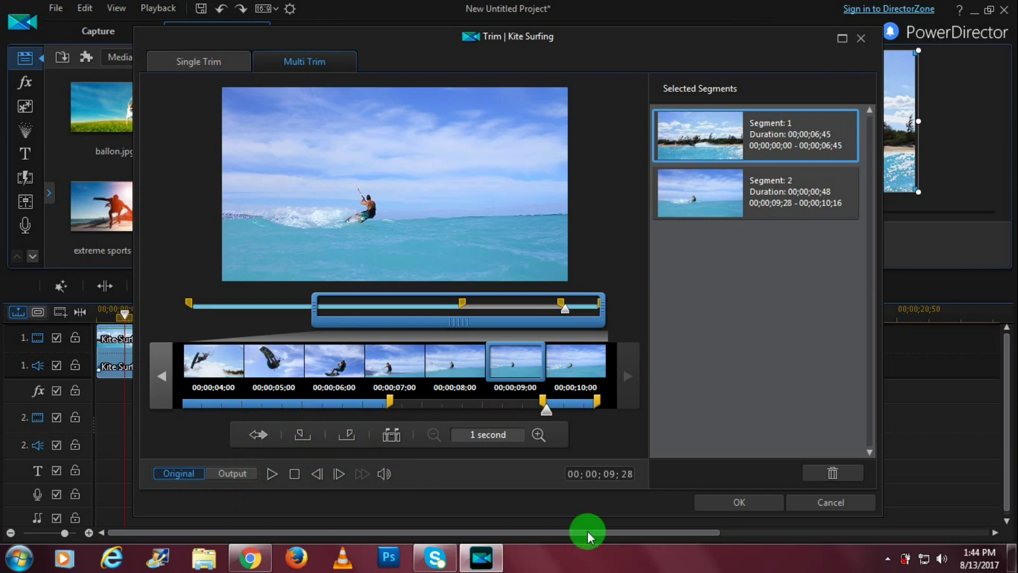
{"action": "left_click", "coordinate": [720, 500]}
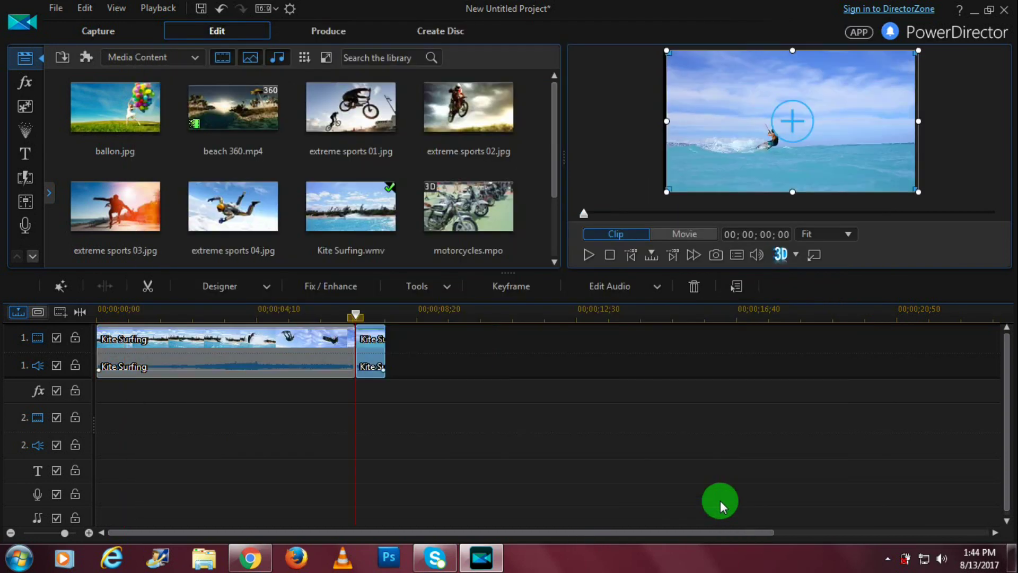
{"action": "key", "text": "ctrl+z"}
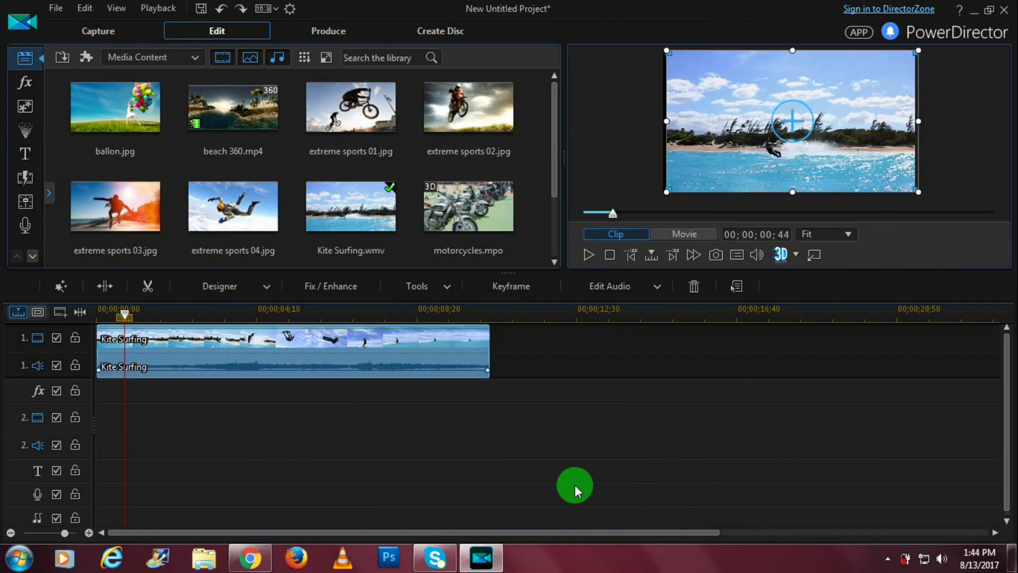
Step: Split the Kite Surfing clip on track 1 at 00;00;00;44
{"action": "left_click", "coordinate": [130, 347]}
{"action": "left_click", "coordinate": [102, 285]}
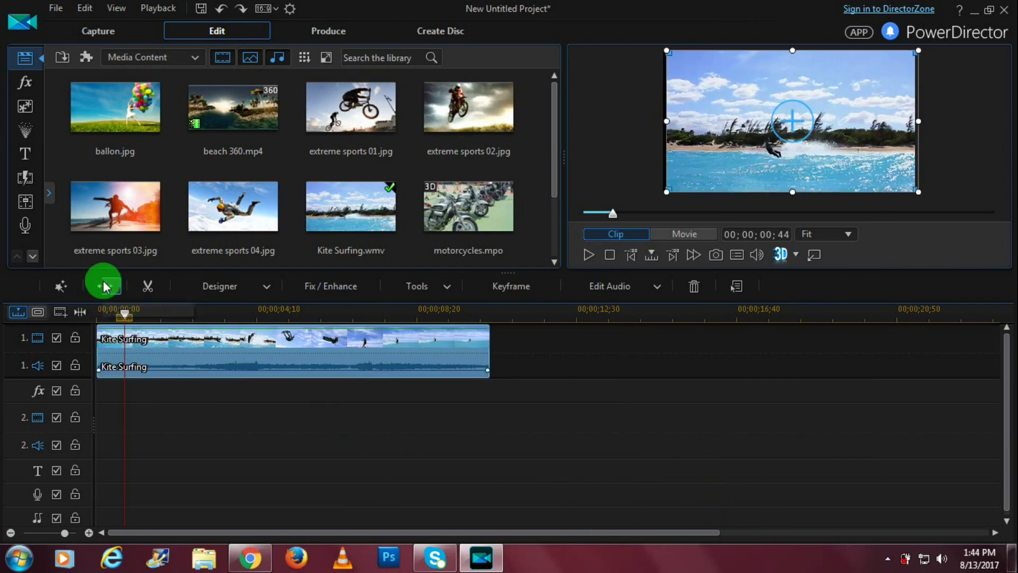